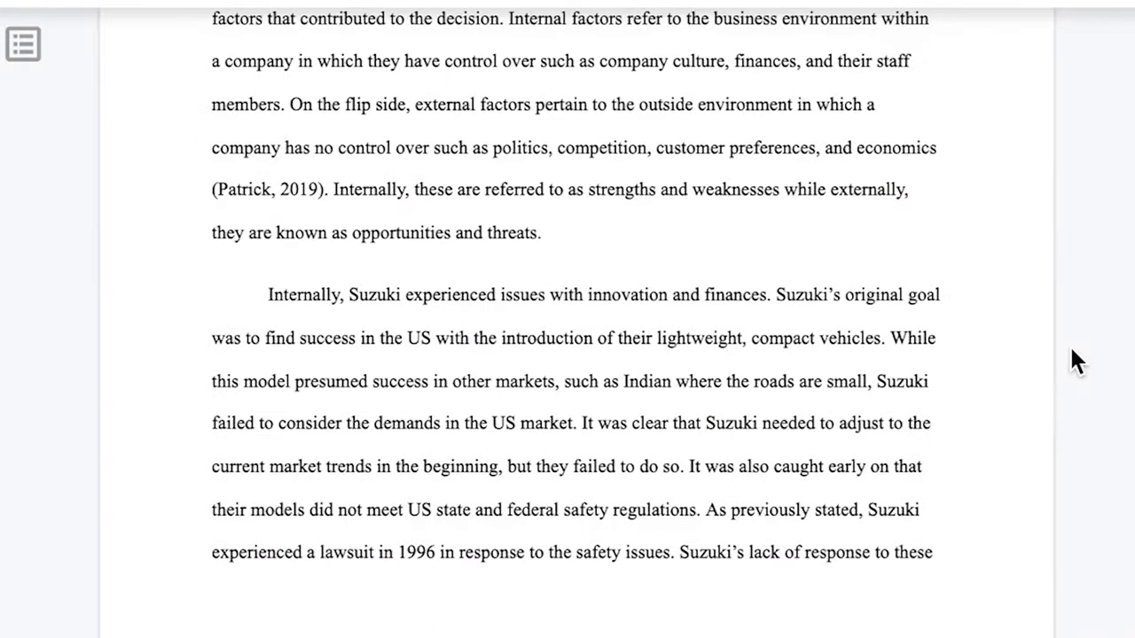
Step: Insert a page break after the last of the five references to start a blank page
scroll(1072, 350, "down", 2)
scroll(1072, 348, "down", 3)
scroll(1071, 348, "down", 2)
scroll(1072, 344, "down", 4)
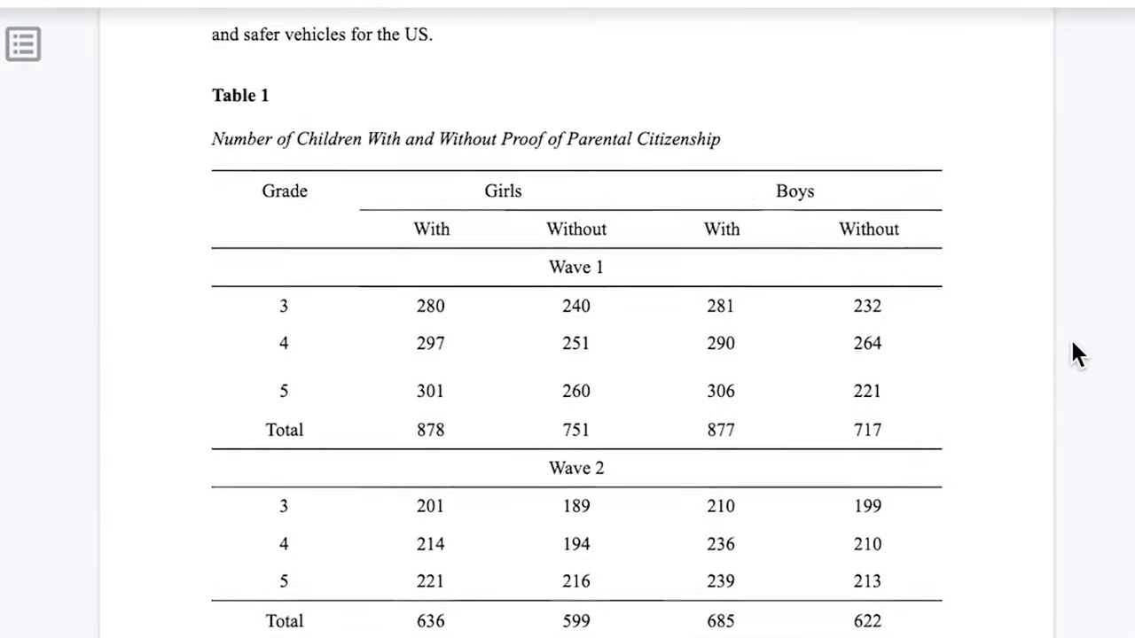
scroll(1073, 353, "down", 1)
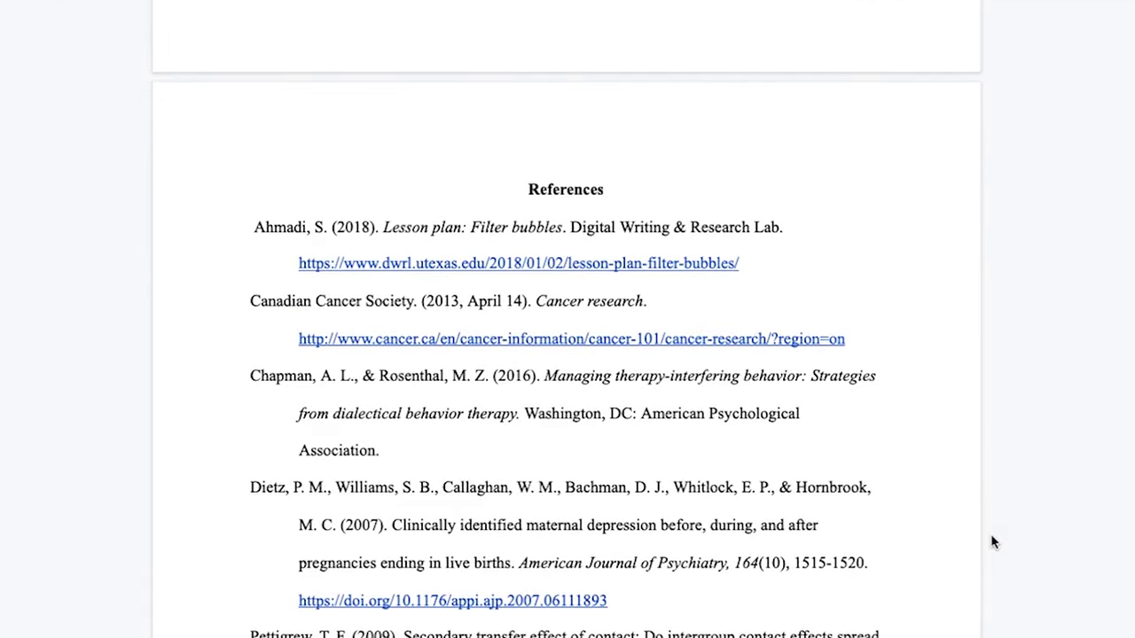
scroll(991, 534, "down", 7)
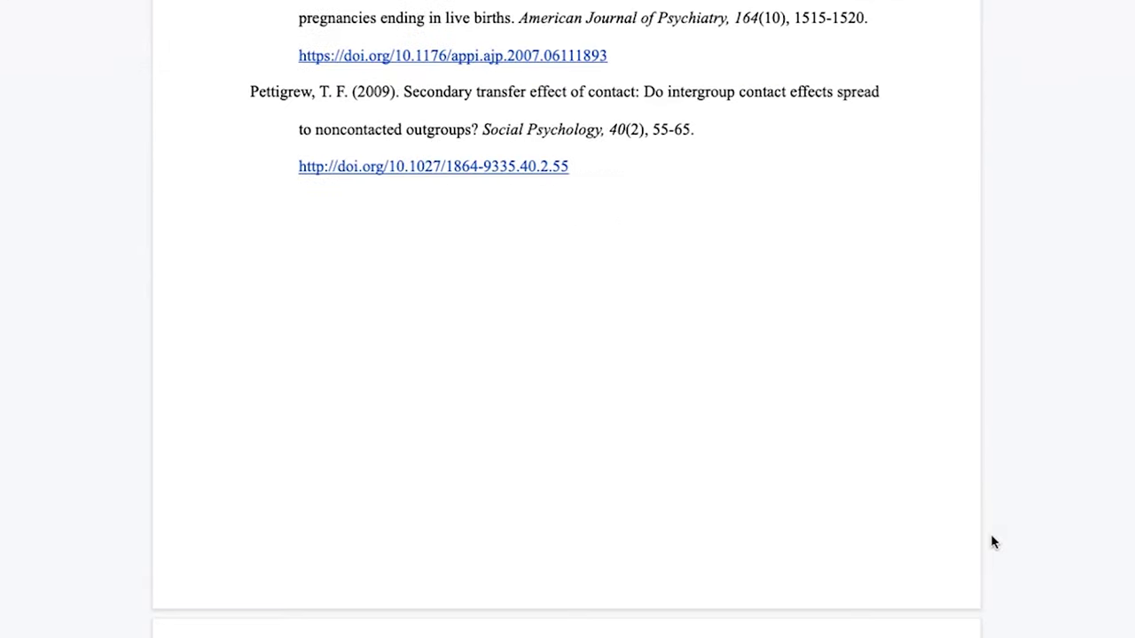
scroll(990, 534, "down", 2)
scroll(991, 534, "down", 5)
scroll(991, 534, "down", 1)
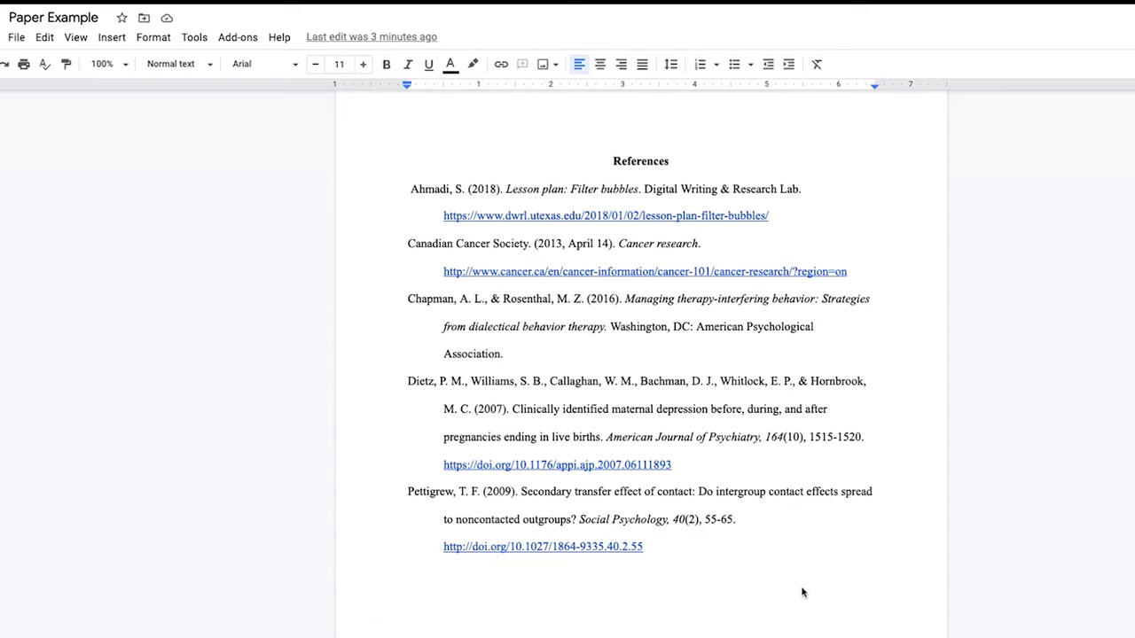
left_click(802, 592)
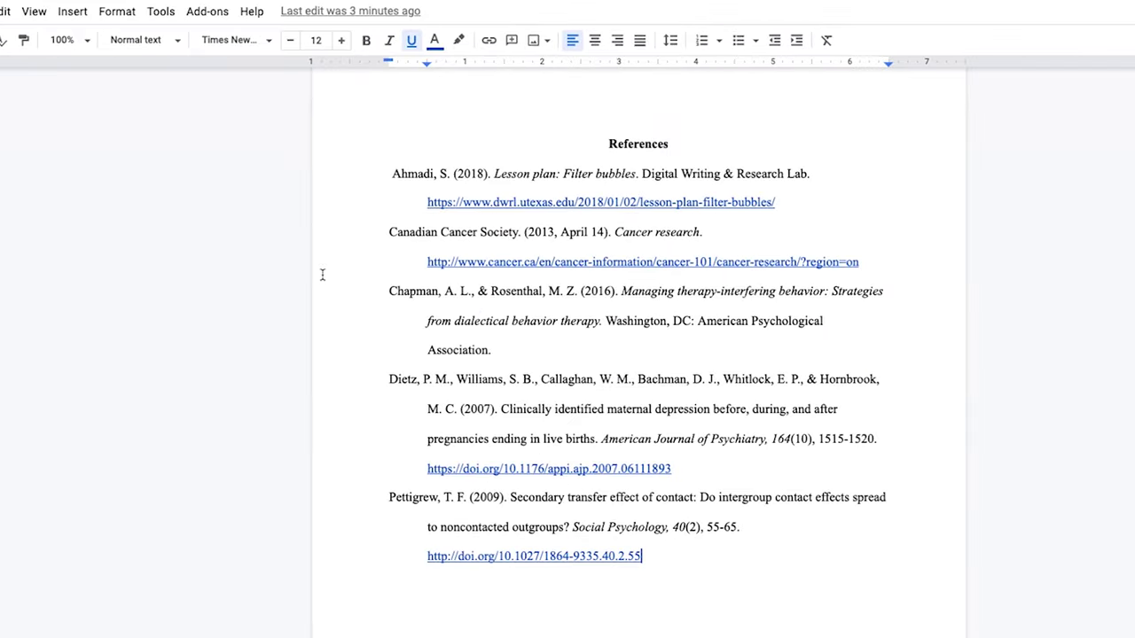
left_click(73, 11)
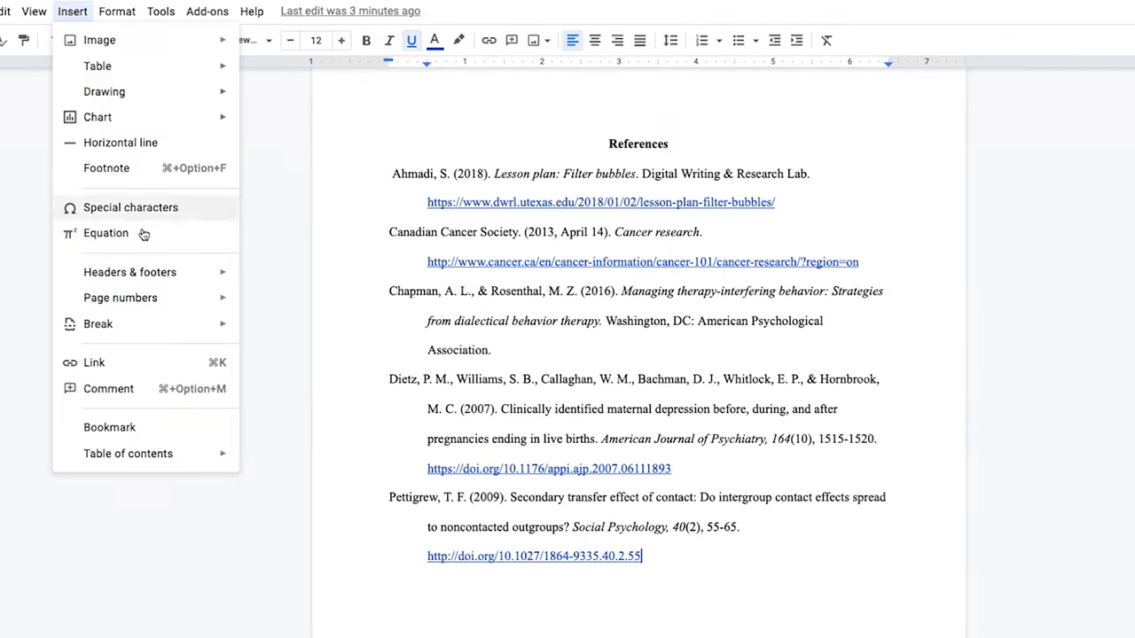
mouse_move(98, 324)
left_click(267, 328)
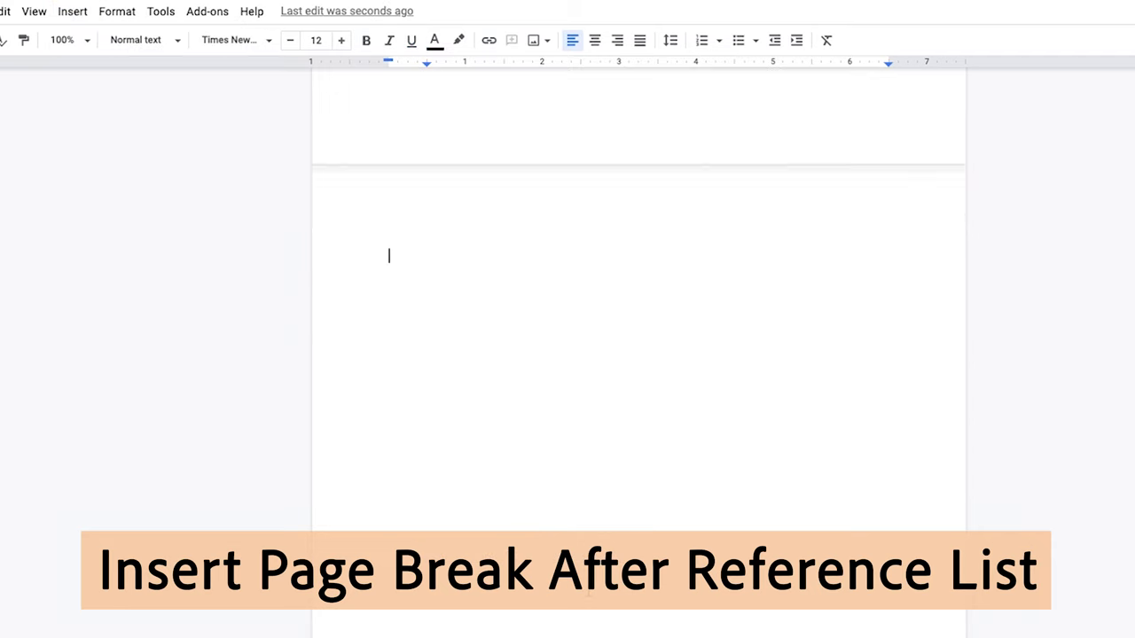
Step: Type a bold 'Table 1' label and start a new line below it
left_click(399, 56)
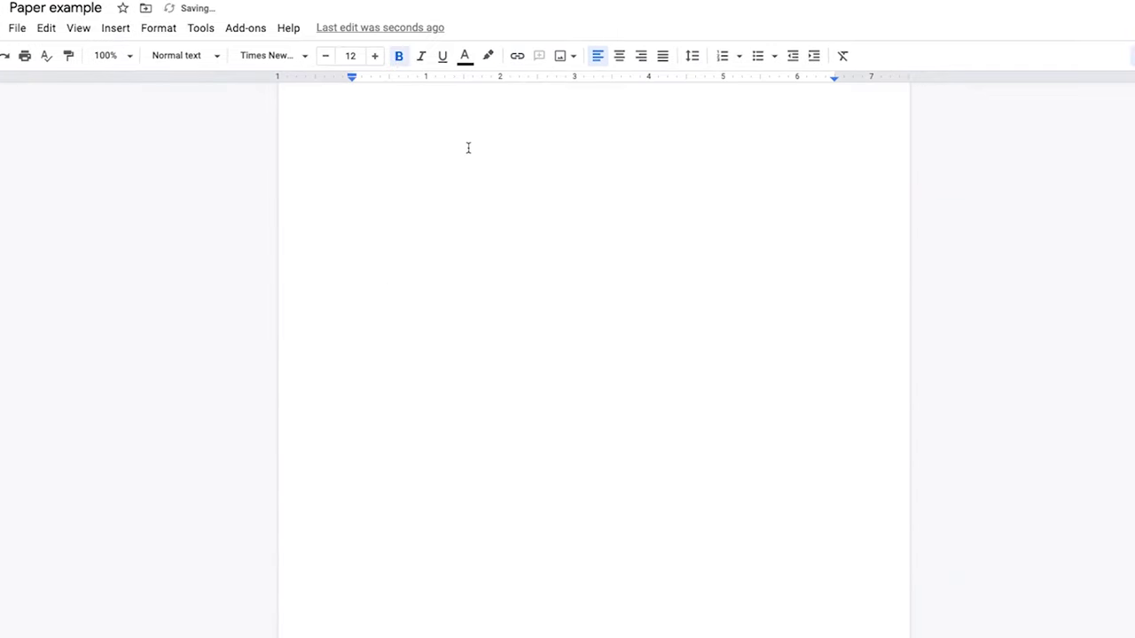
type("Table 1")
key("Return")
Step: Add the italic title 'Number of Children With or Without Parental Citizenship' below the label
left_click(399, 58)
left_click(416, 60)
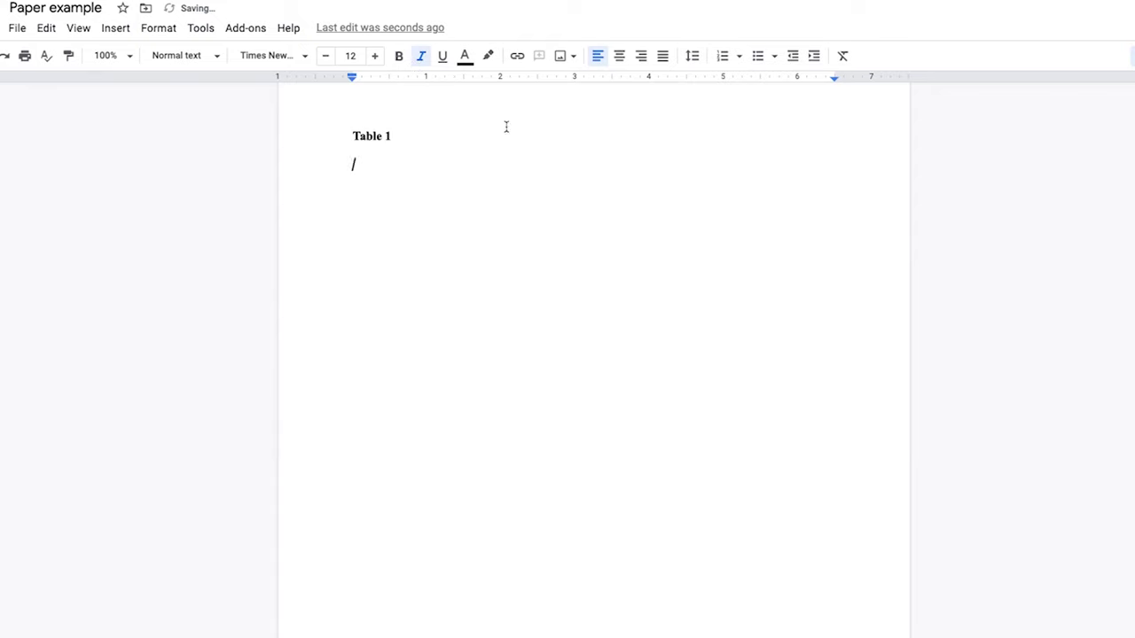
type("Number of Child")
type("ren With")
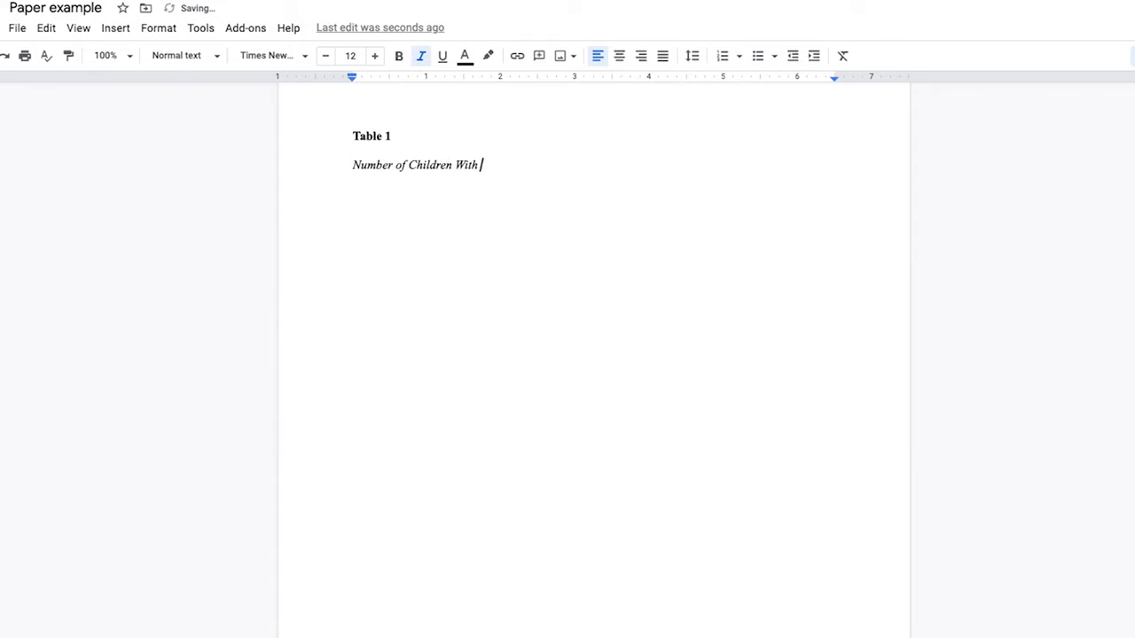
type(" or Without P")
type("arental Citize")
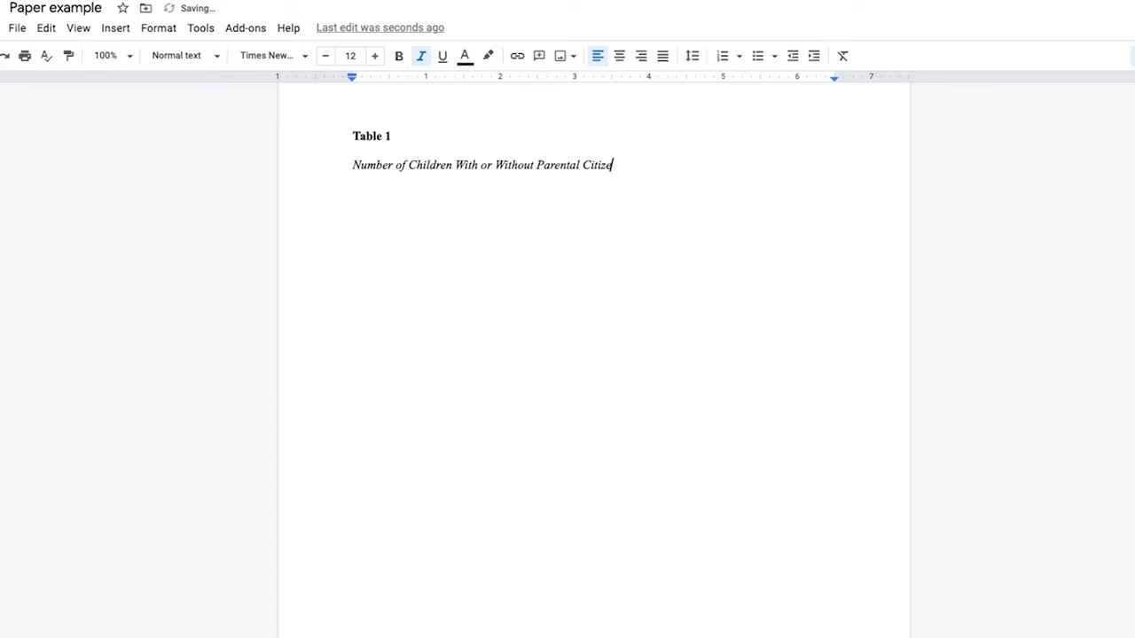
type("nship")
left_click(421, 55)
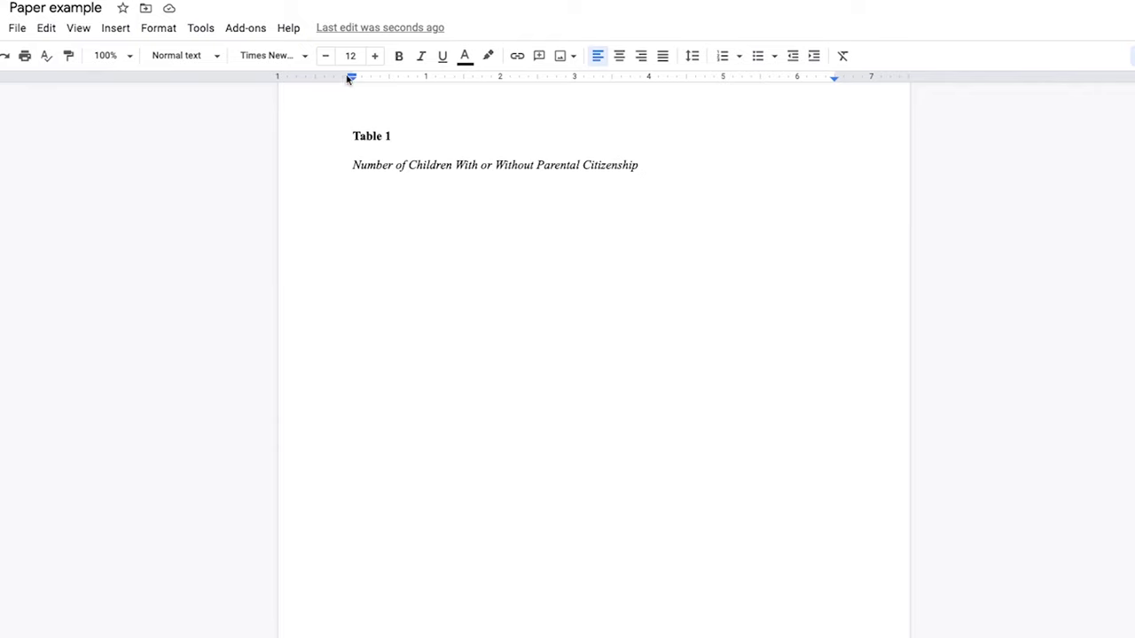
left_click(117, 29)
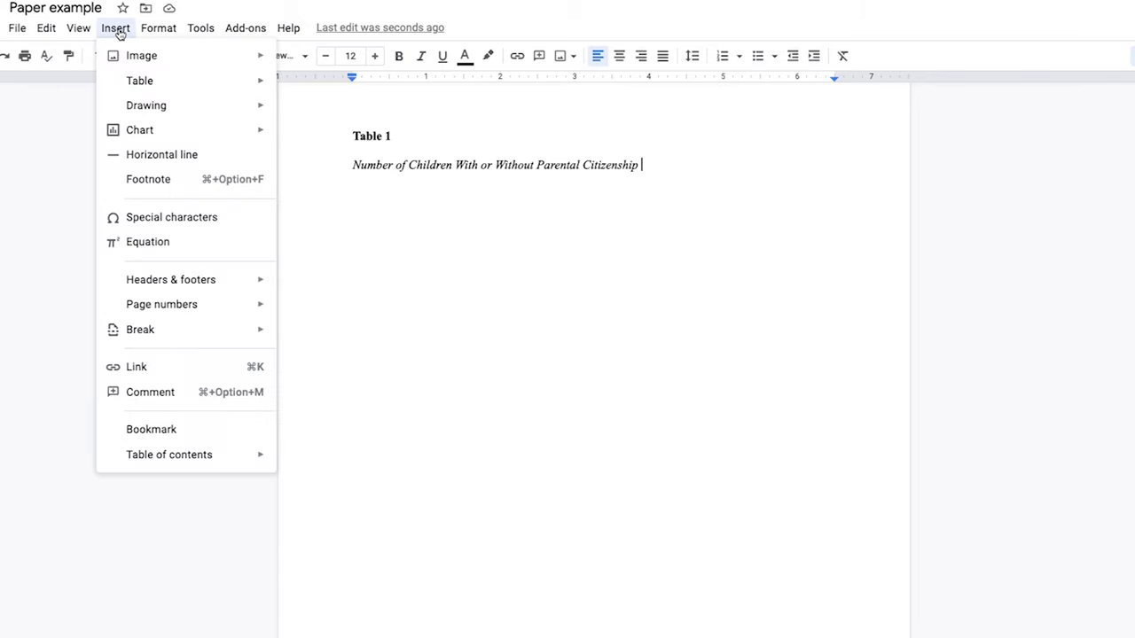
mouse_move(140, 81)
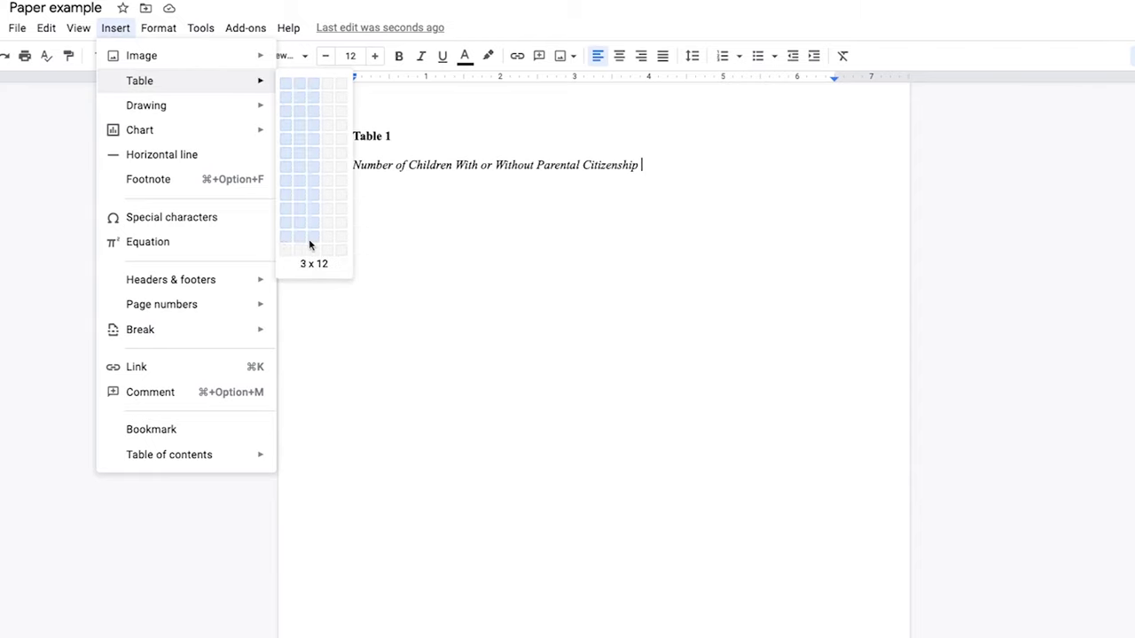
Step: Insert a 6 x 12 table below the title and move the cursor out of it
left_click(357, 243)
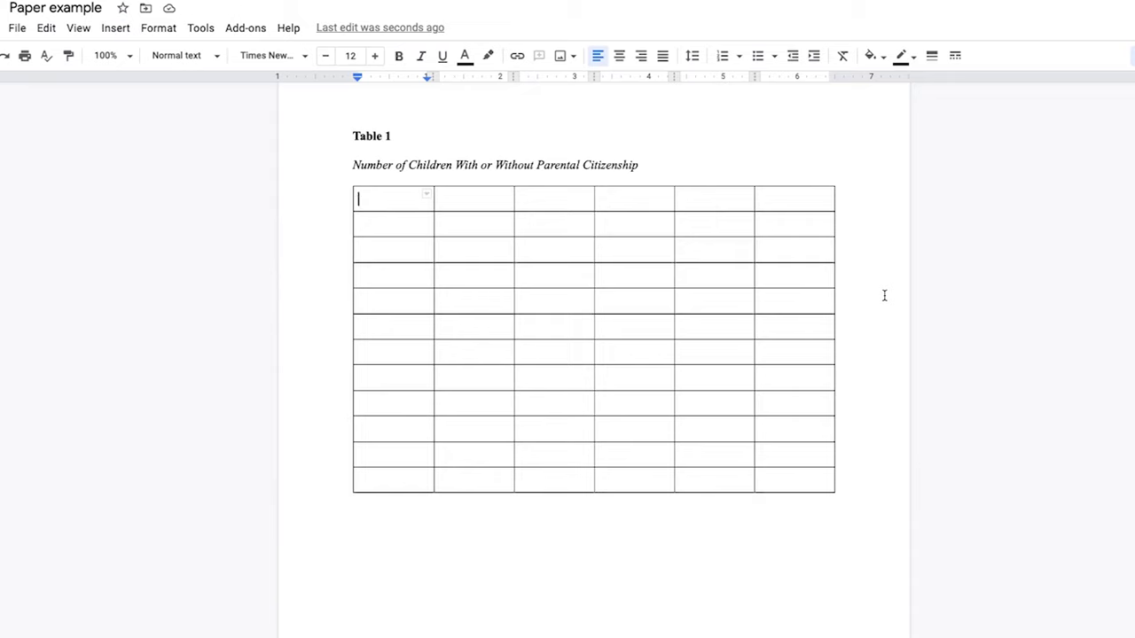
key("Up")
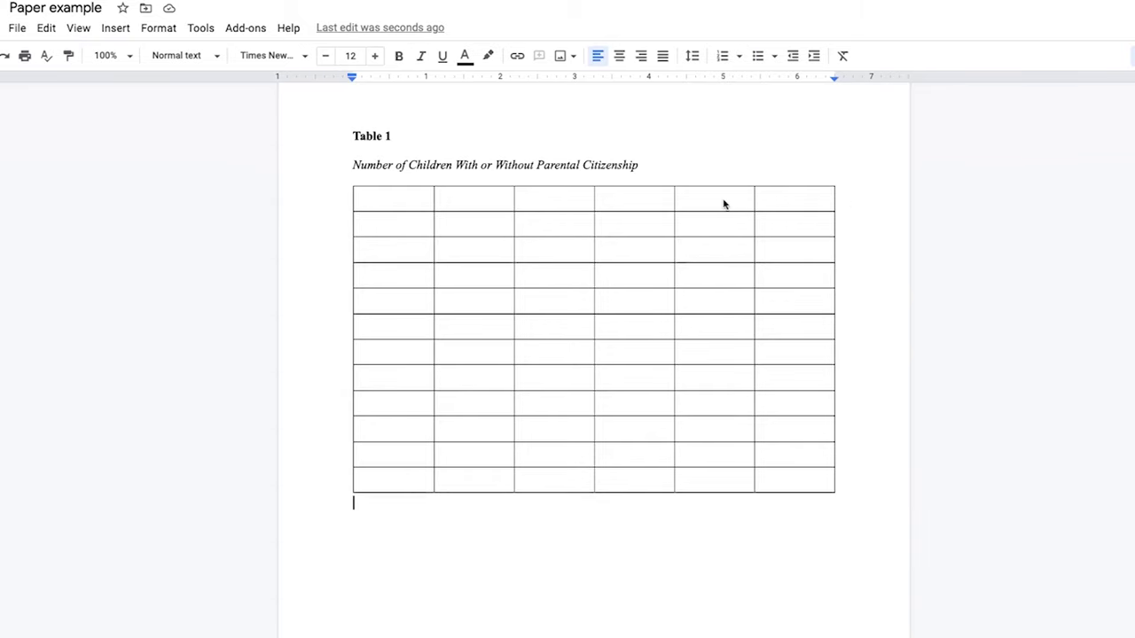
Step: Merge the top-row cells in pairs, labelling them Girls, Boys and Grade
left_click_drag(712, 198, 775, 198)
right_click(775, 198)
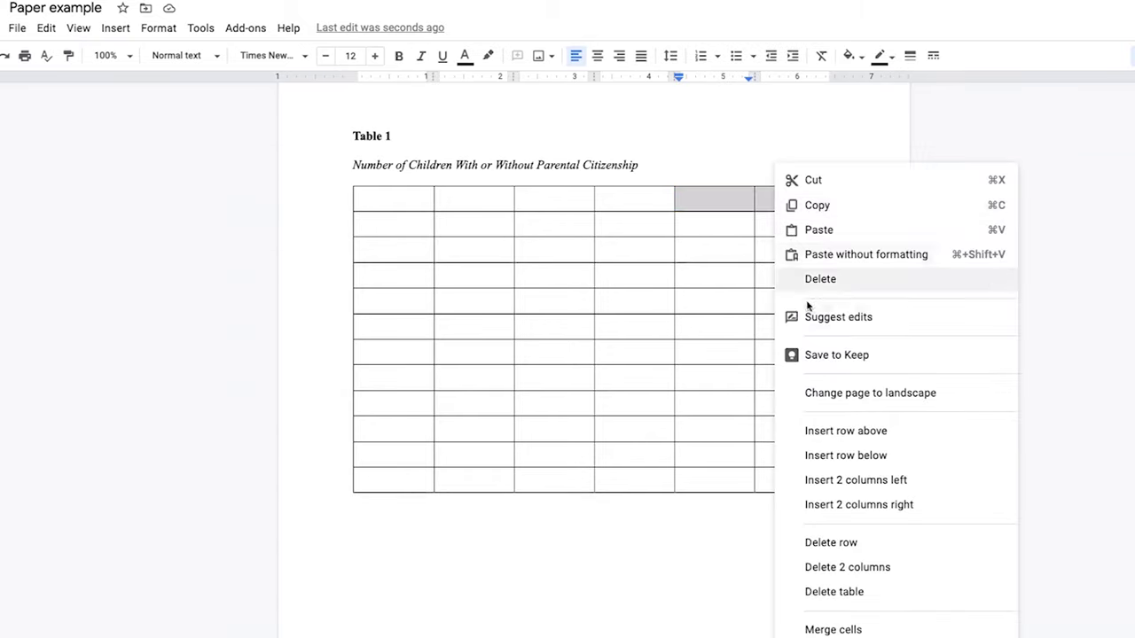
left_click(867, 630)
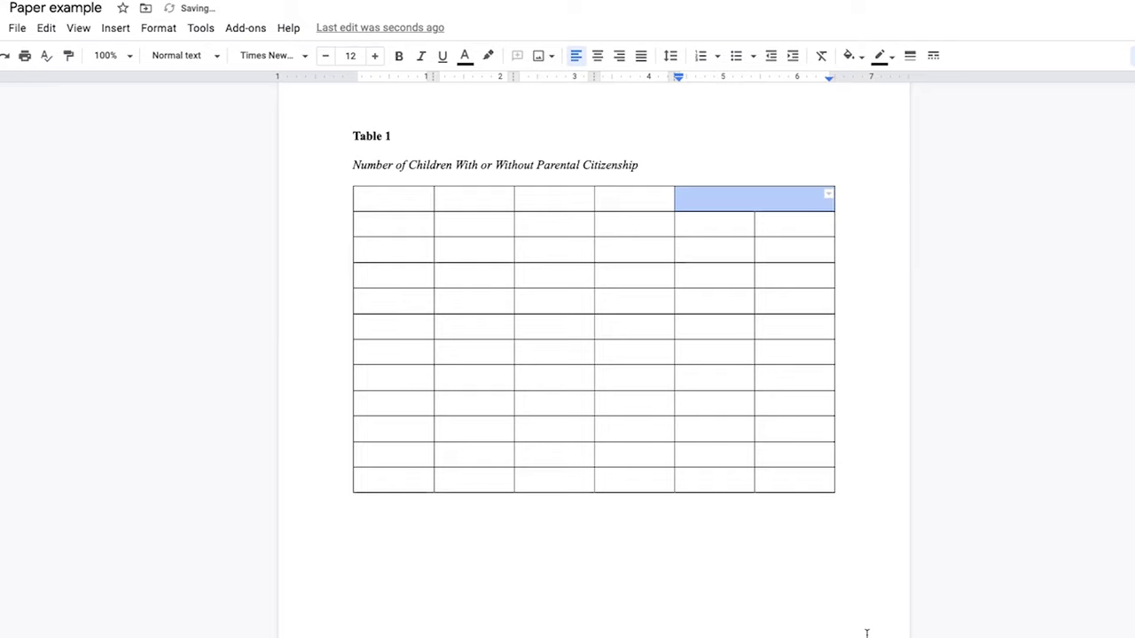
type("Girls")
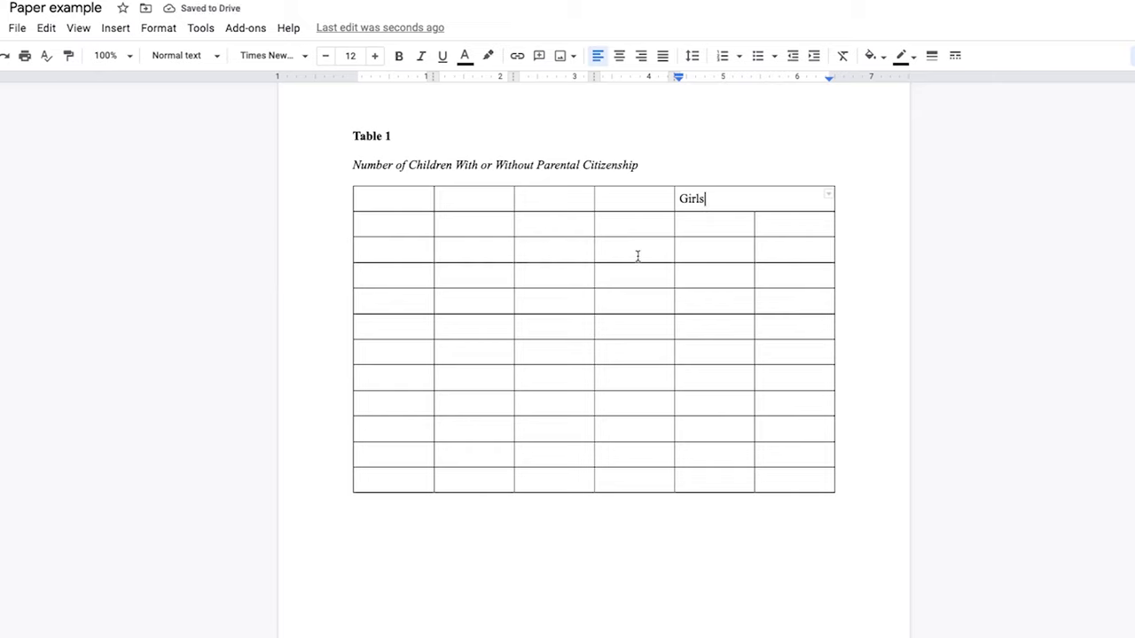
left_click_drag(633, 200, 568, 201)
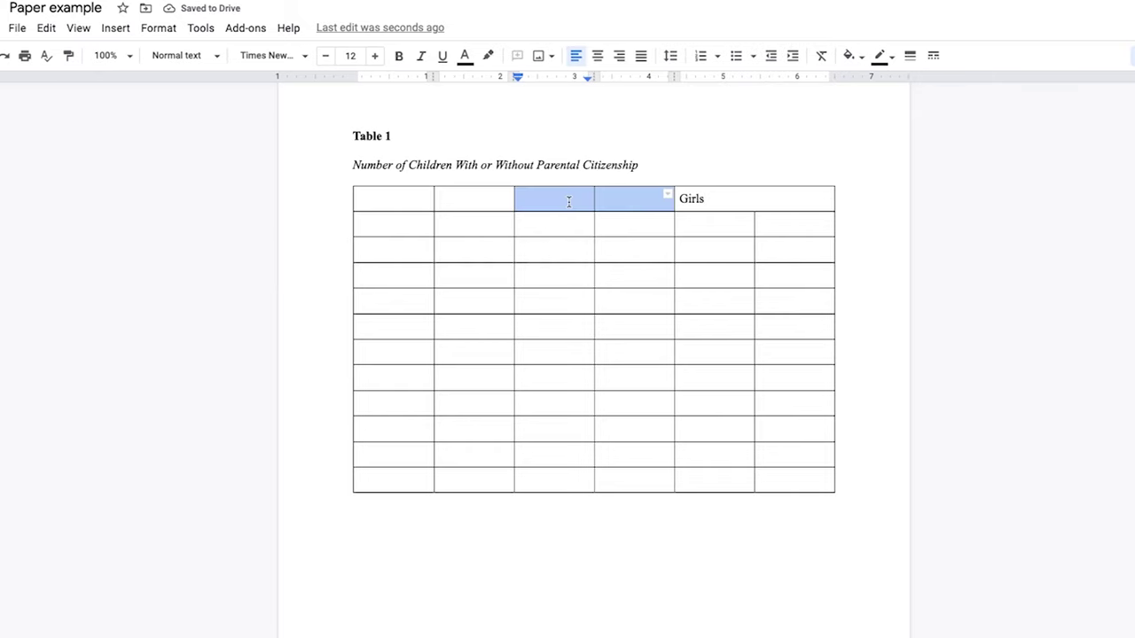
right_click(568, 200)
left_click(627, 629)
type("Boys")
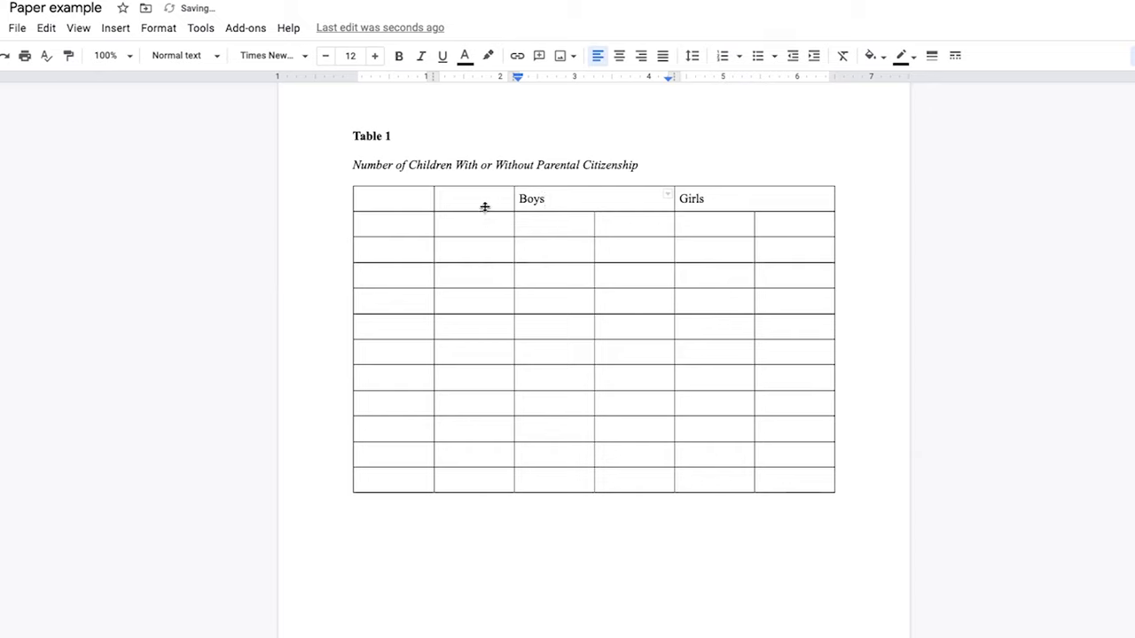
left_click_drag(484, 204, 413, 200)
right_click(414, 201)
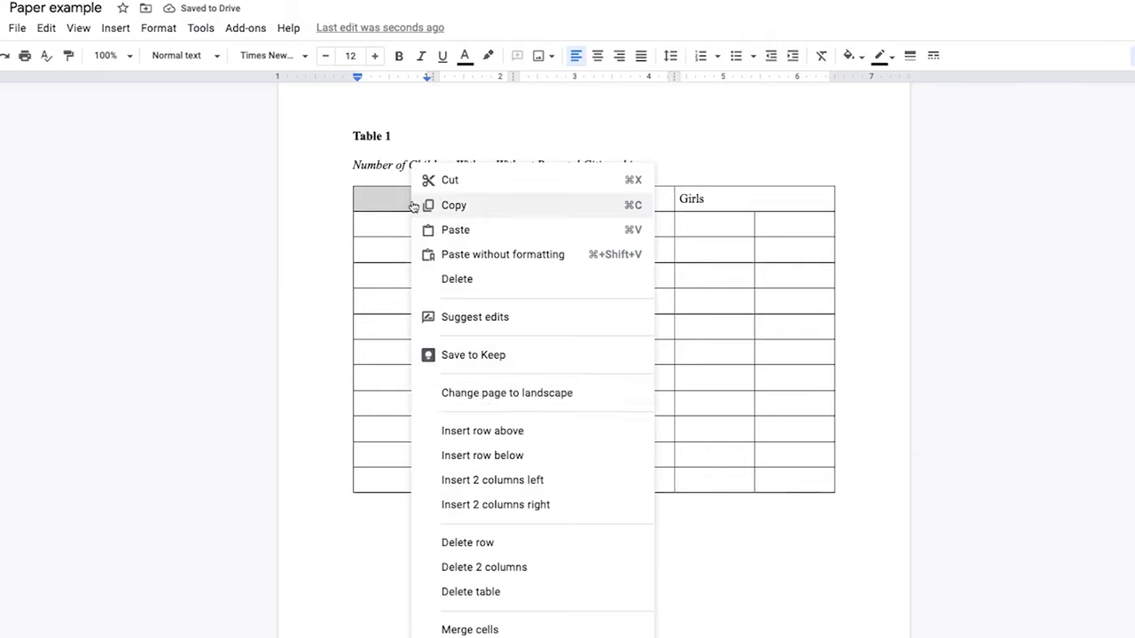
left_click(470, 629)
type("Grade")
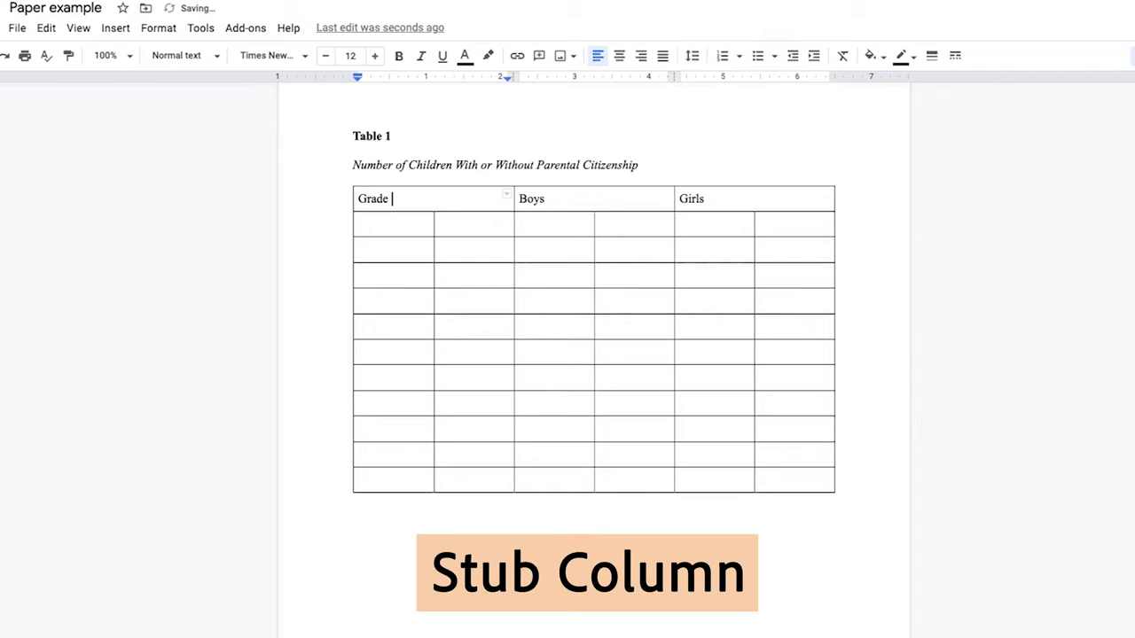
Step: Fill the second row with With, Without, With, Without under Boys and Girls
left_click(542, 225)
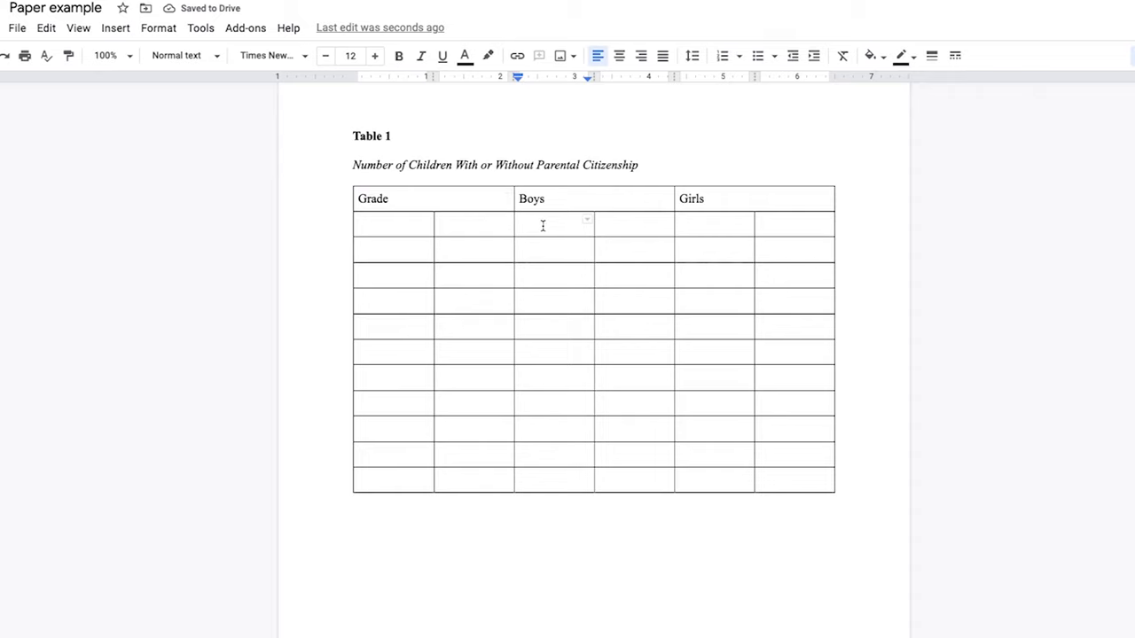
type("With")
key("Tab")
type("With")
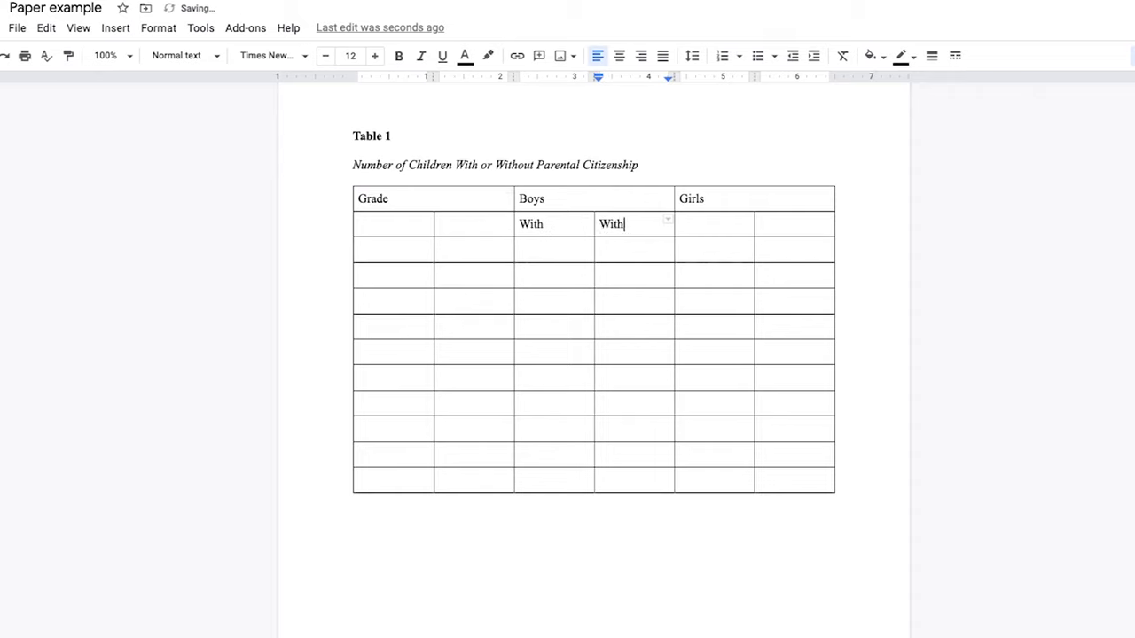
type("out")
key("Tab")
type("With")
key("Tab")
type("Witho")
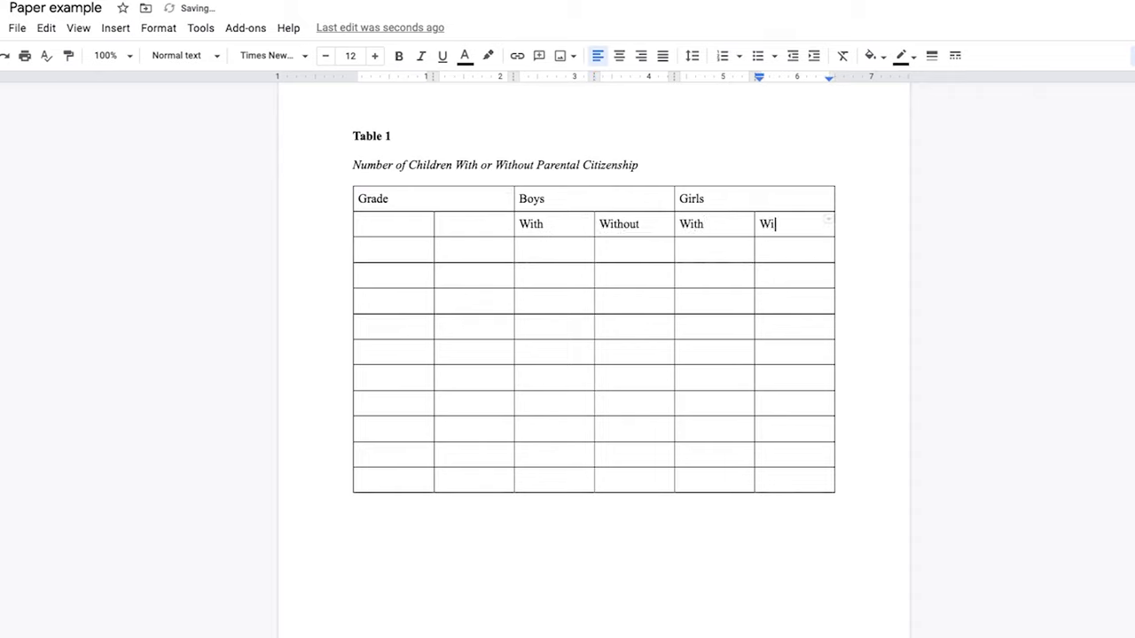
type("ut")
Step: Merge the two empty second-row cells under Grade
left_click_drag(474, 233, 405, 231)
right_click(405, 230)
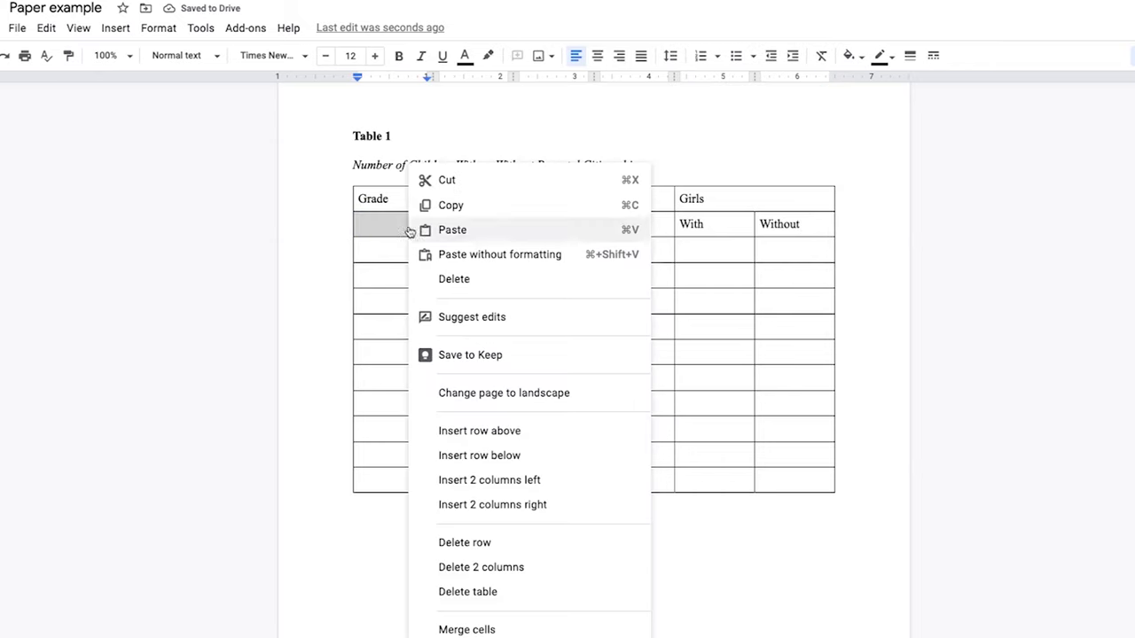
left_click(466, 628)
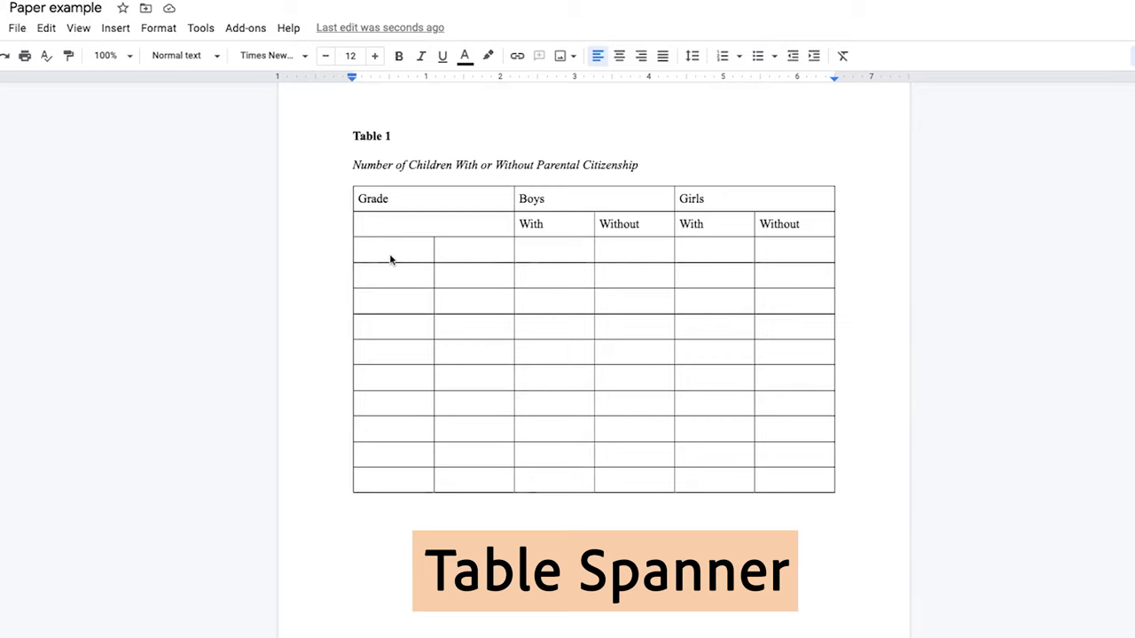
Step: Merge the third row into one spanning cell and label it Wave 1
left_click_drag(382, 249, 737, 248)
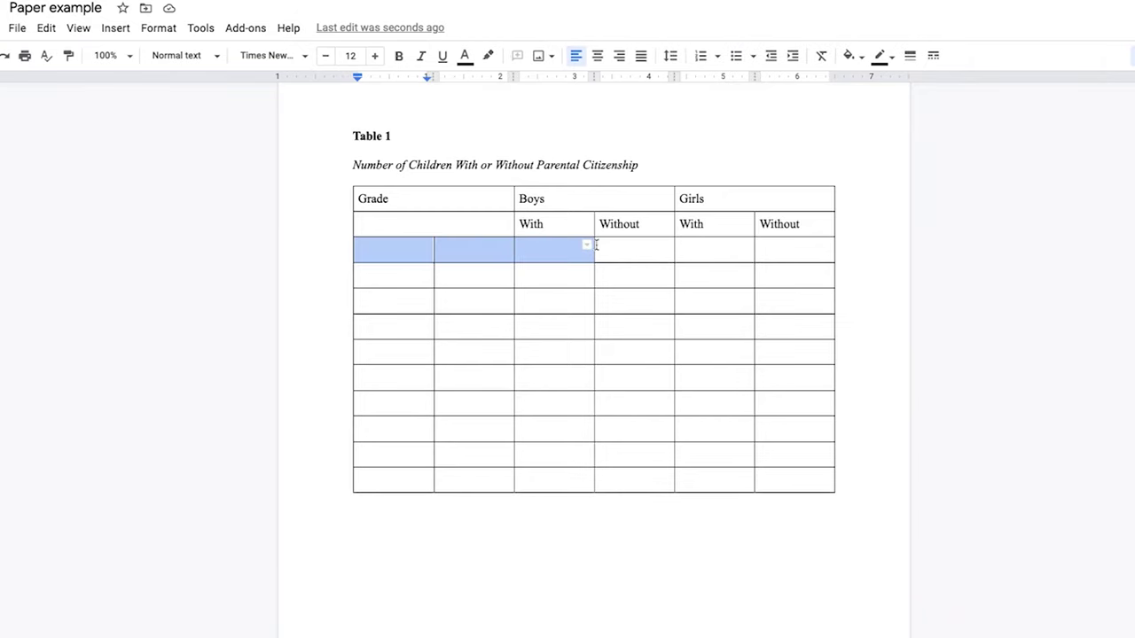
right_click(767, 252)
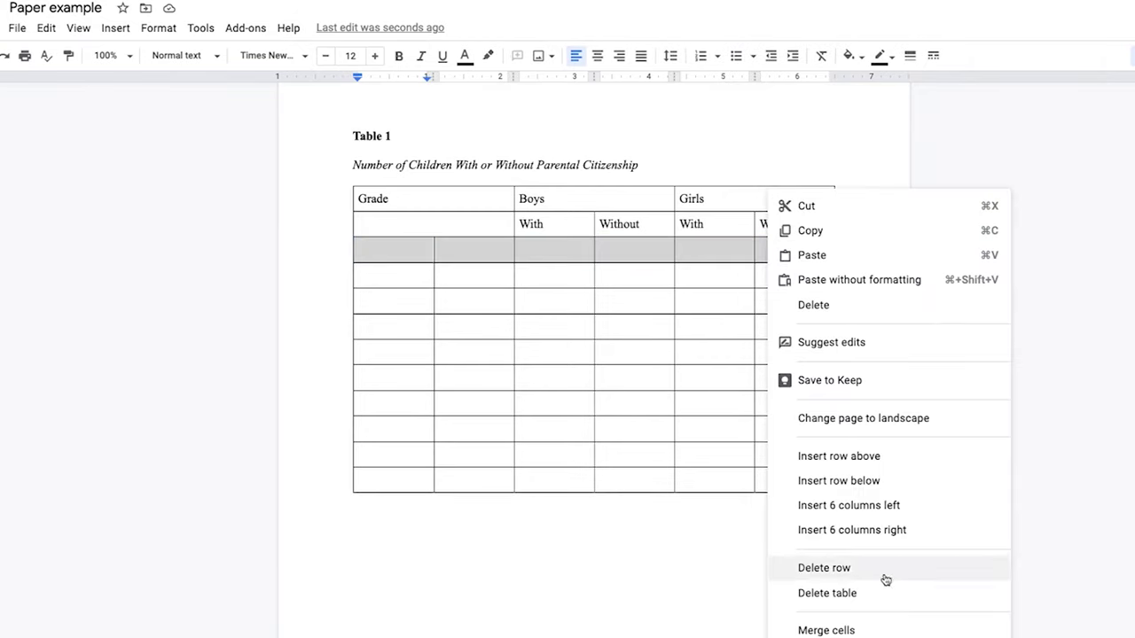
left_click(894, 629)
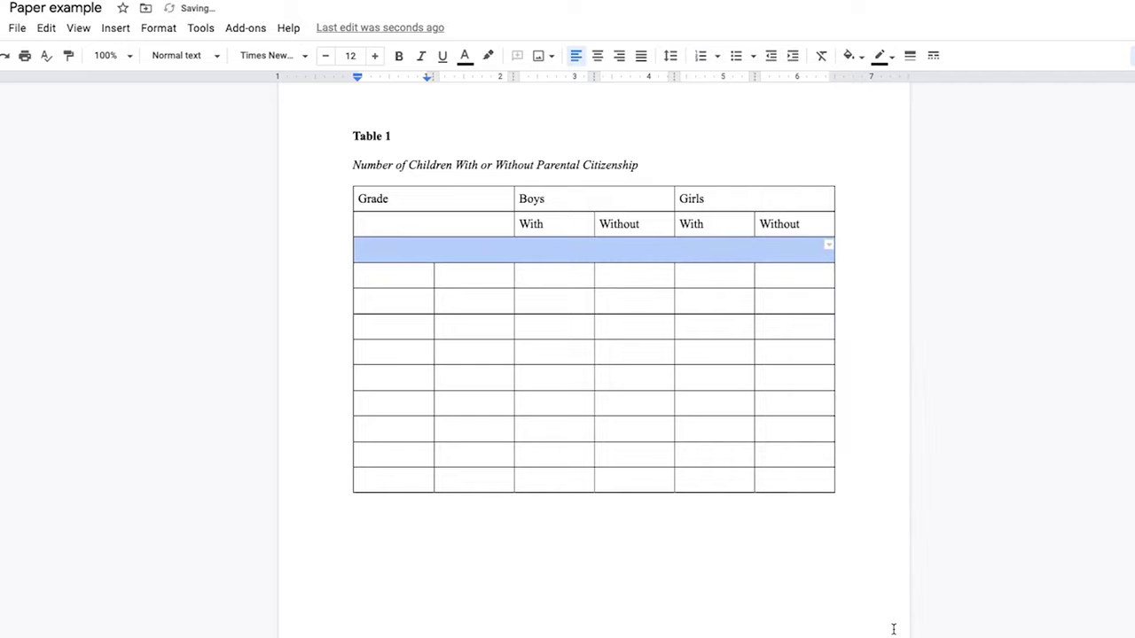
type("Wave 1")
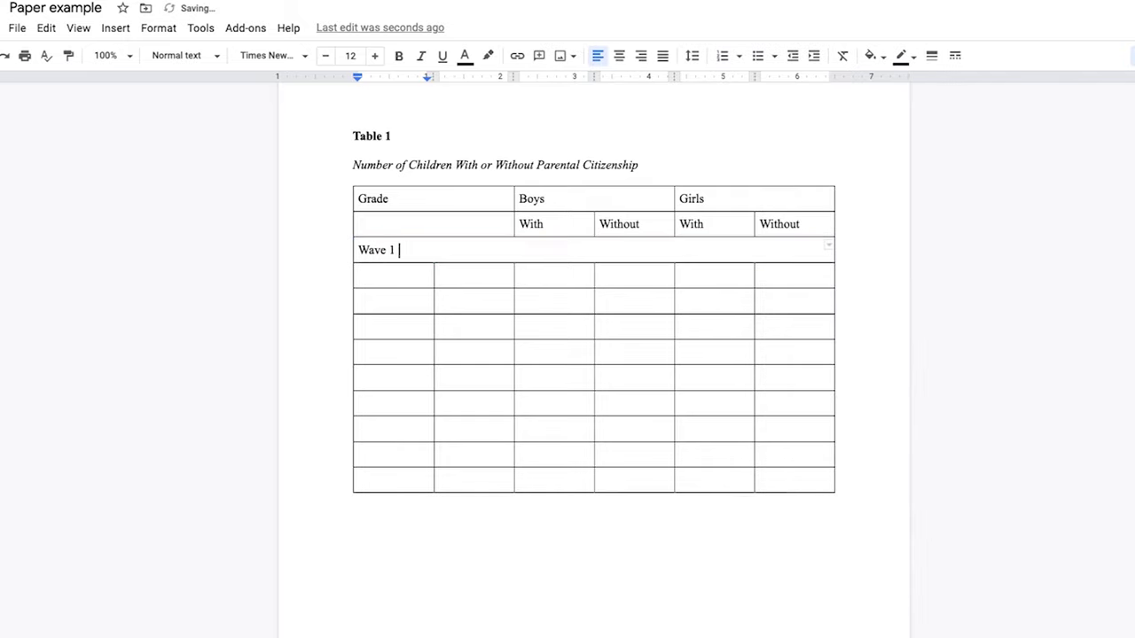
Step: Add grade labels 3 and 4, each in a merged two-cell label cell
left_click(386, 283)
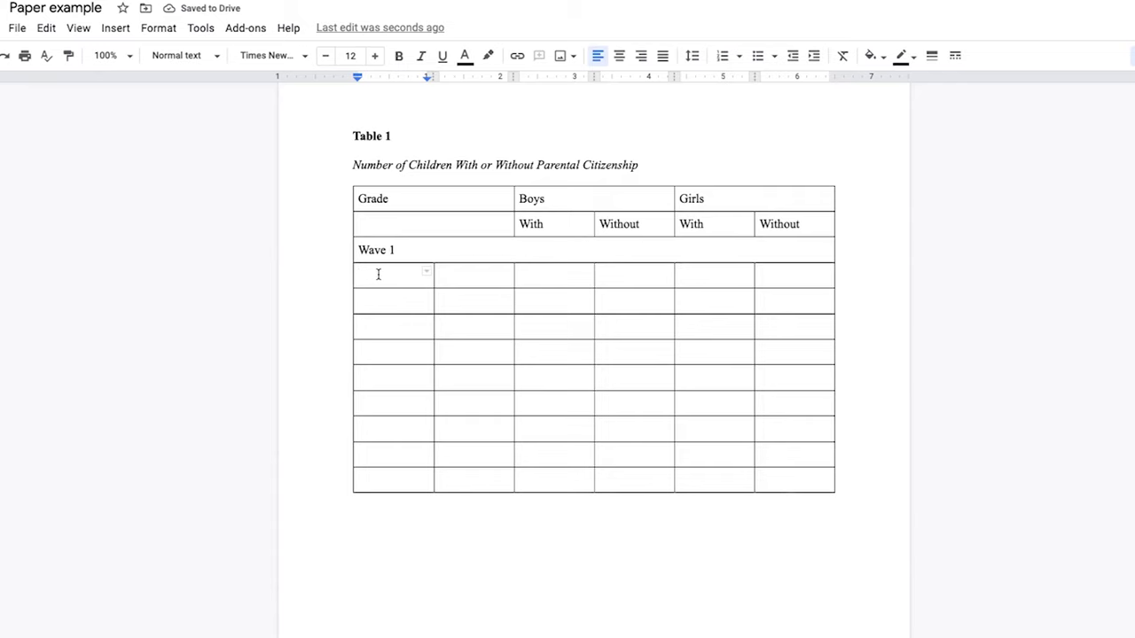
type("3")
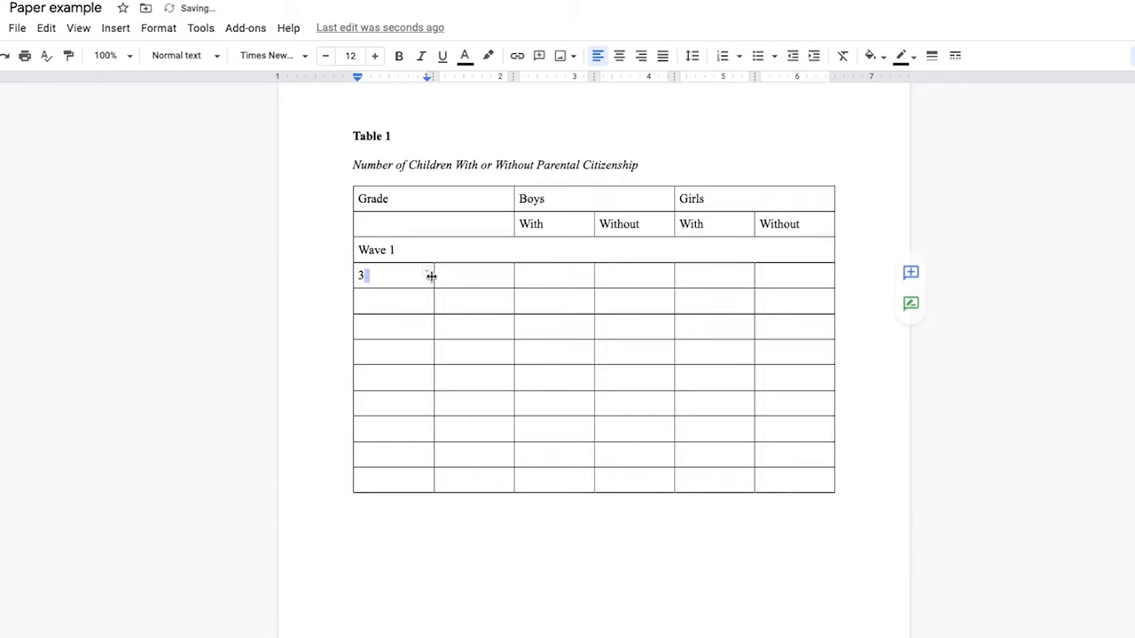
left_click_drag(379, 280, 470, 276)
right_click(470, 277)
left_click(545, 627)
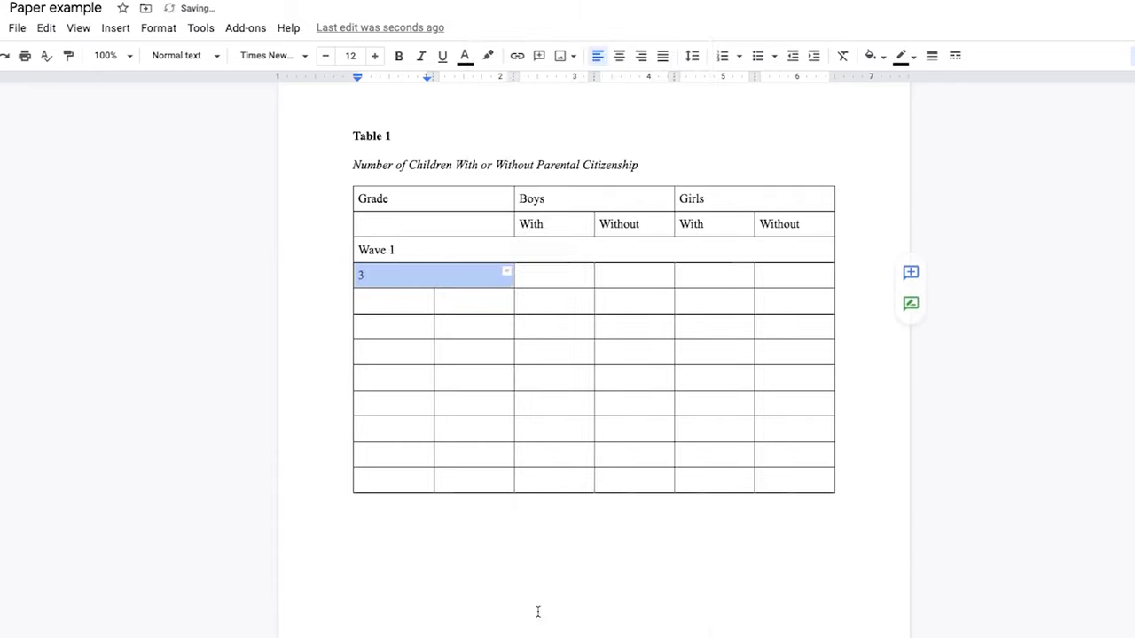
left_click(385, 307)
type("4")
left_click_drag(385, 307, 460, 302)
right_click(459, 303)
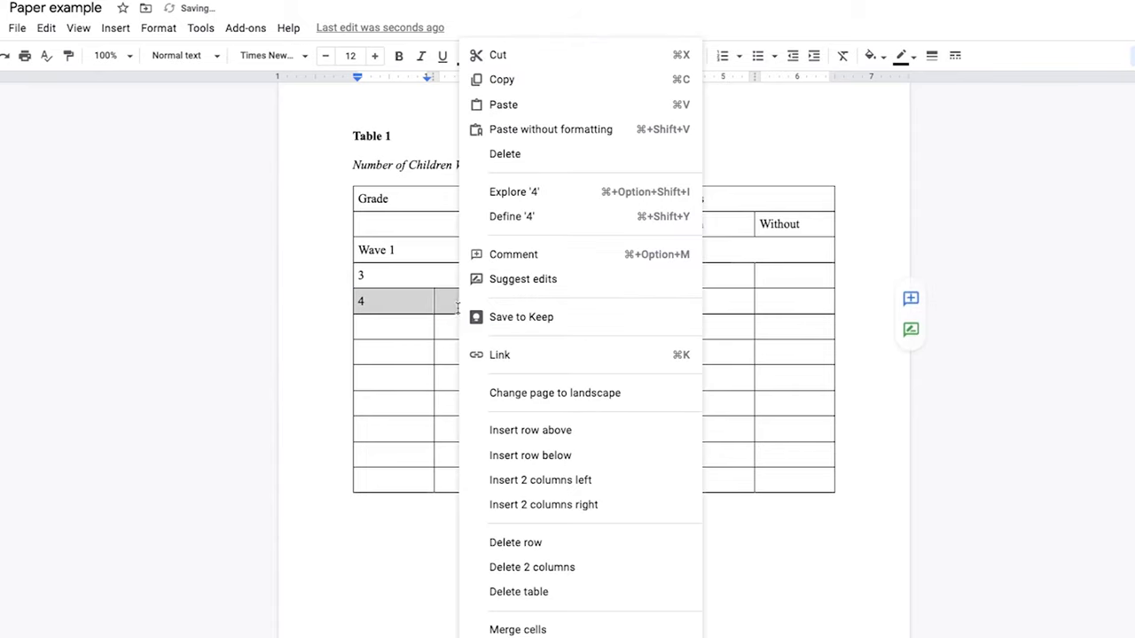
left_click(532, 628)
Step: Add the grade 5 and Total labels, each in a merged two-cell label cell
left_click(385, 332)
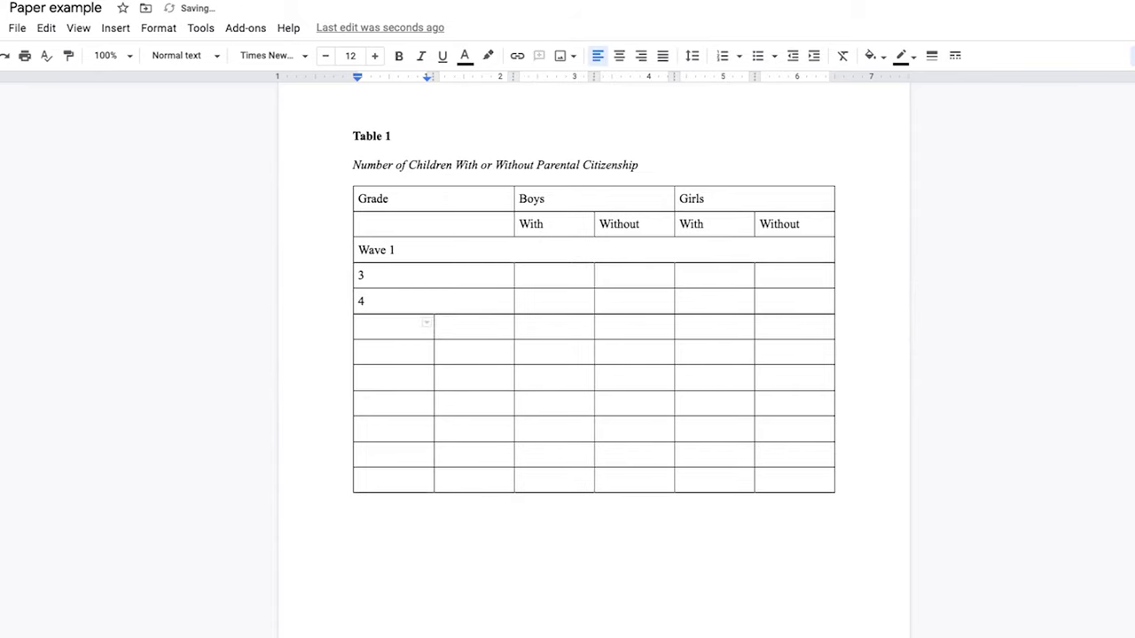
type("5")
left_click_drag(385, 332, 460, 329)
right_click(459, 328)
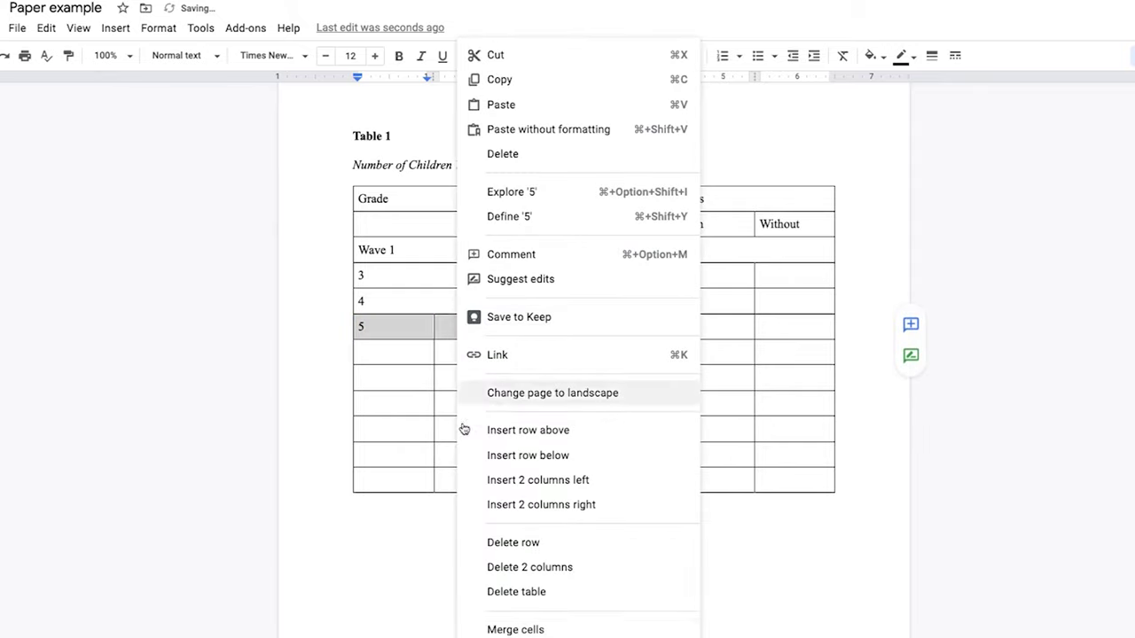
left_click(494, 629)
left_click(375, 352)
type("Total")
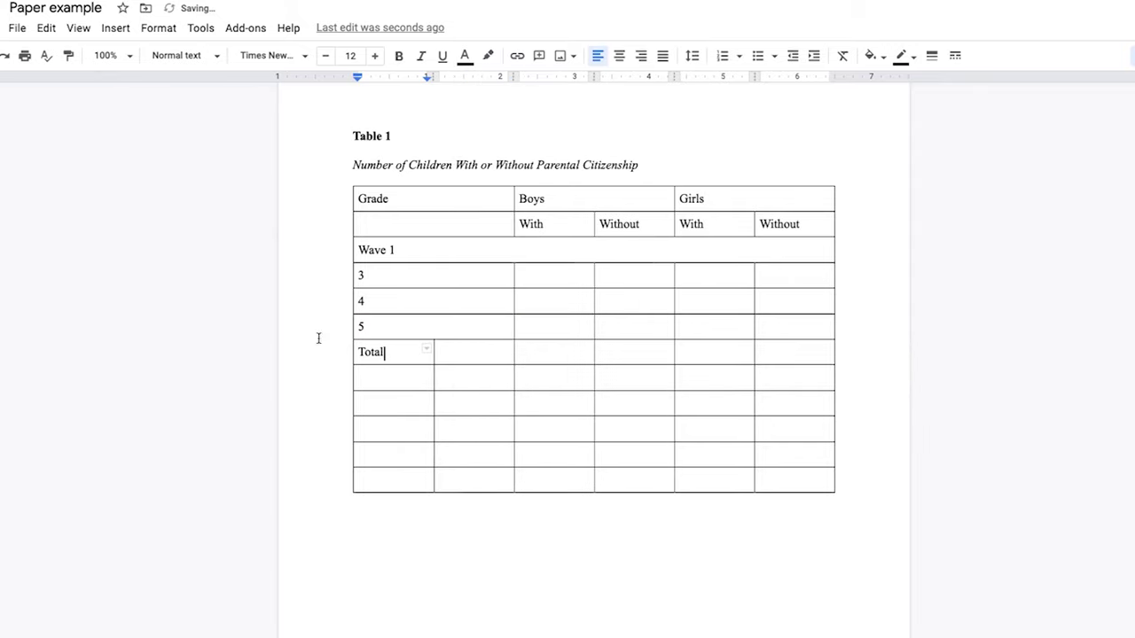
left_click_drag(393, 352, 452, 355)
right_click(451, 354)
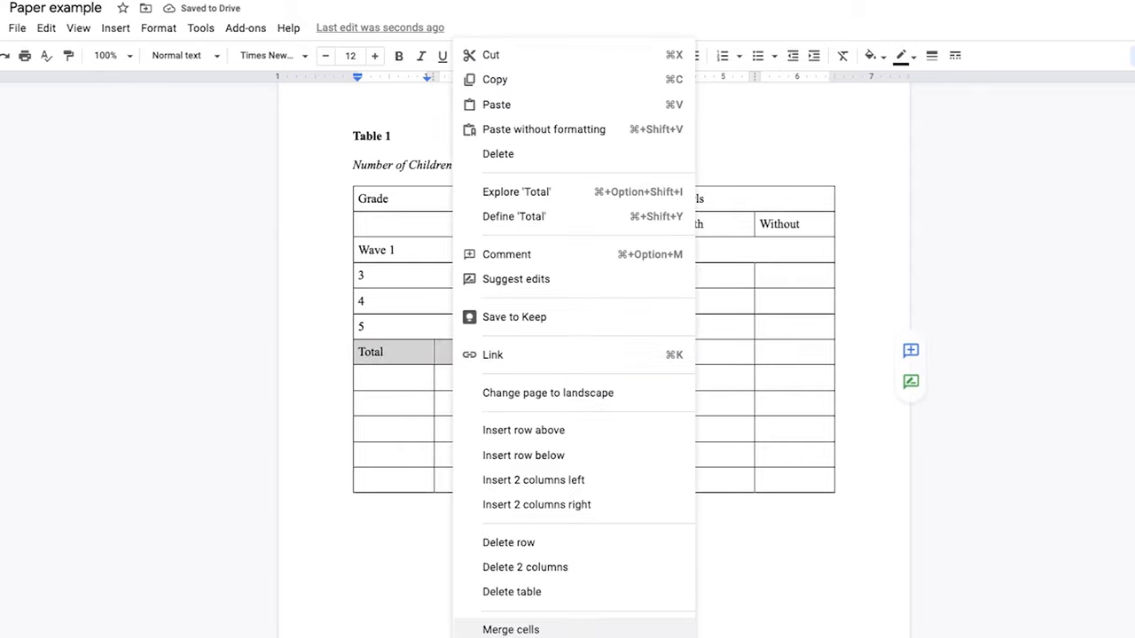
left_click(479, 628)
Step: Copy the grade labels 3 through Total into the lower block of rows
left_click(415, 282)
left_click_drag(415, 282, 470, 349)
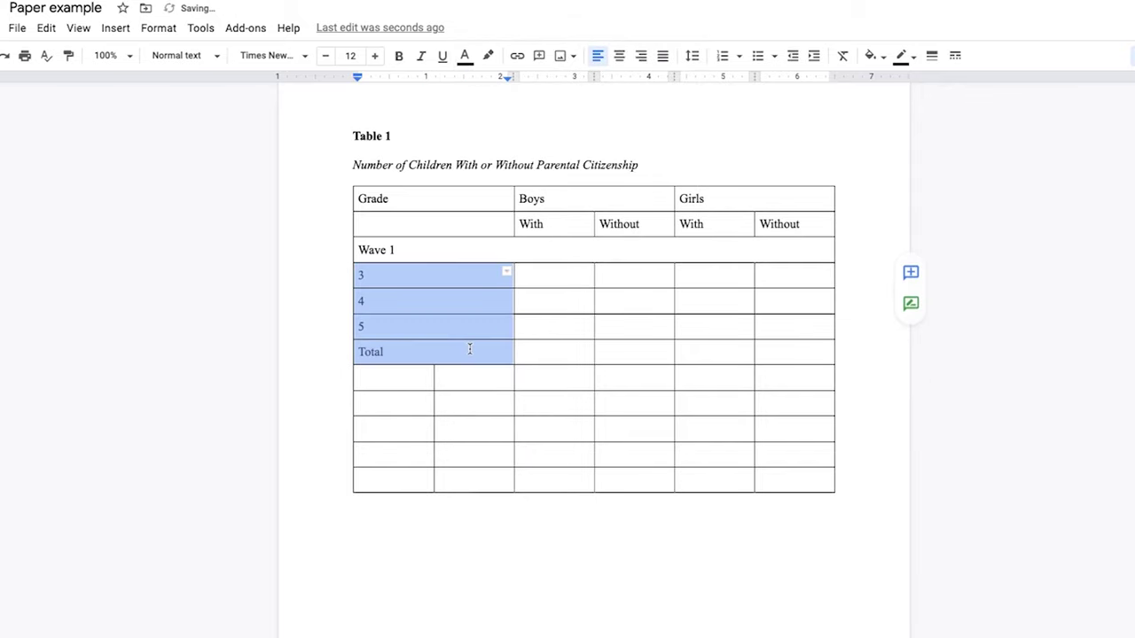
key("ctrl+c")
left_click(400, 404)
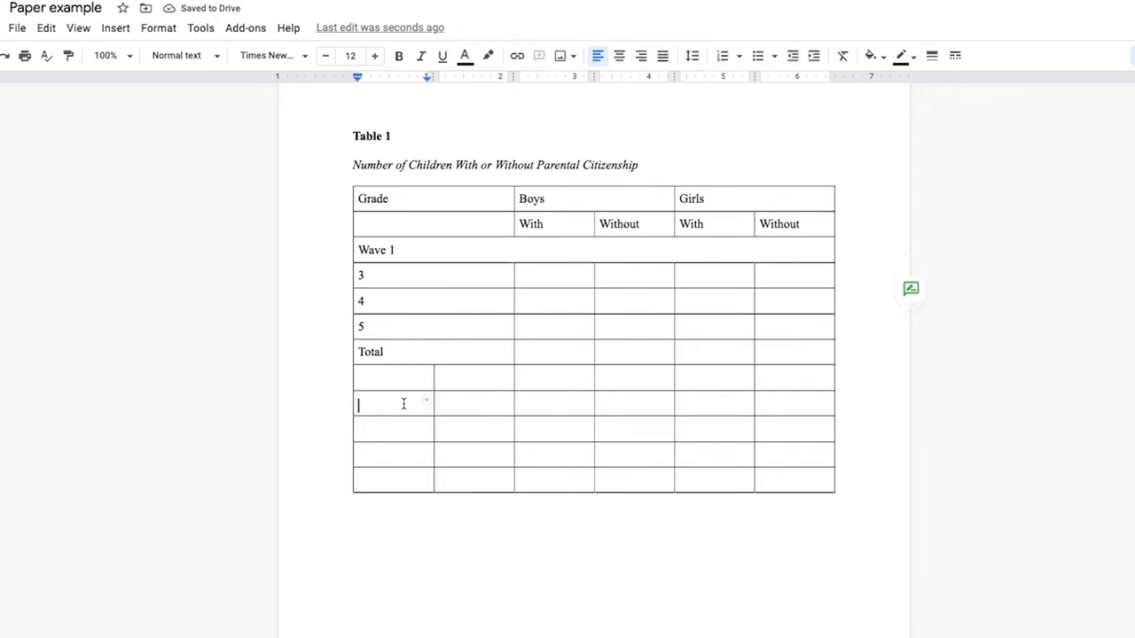
key("ctrl+v")
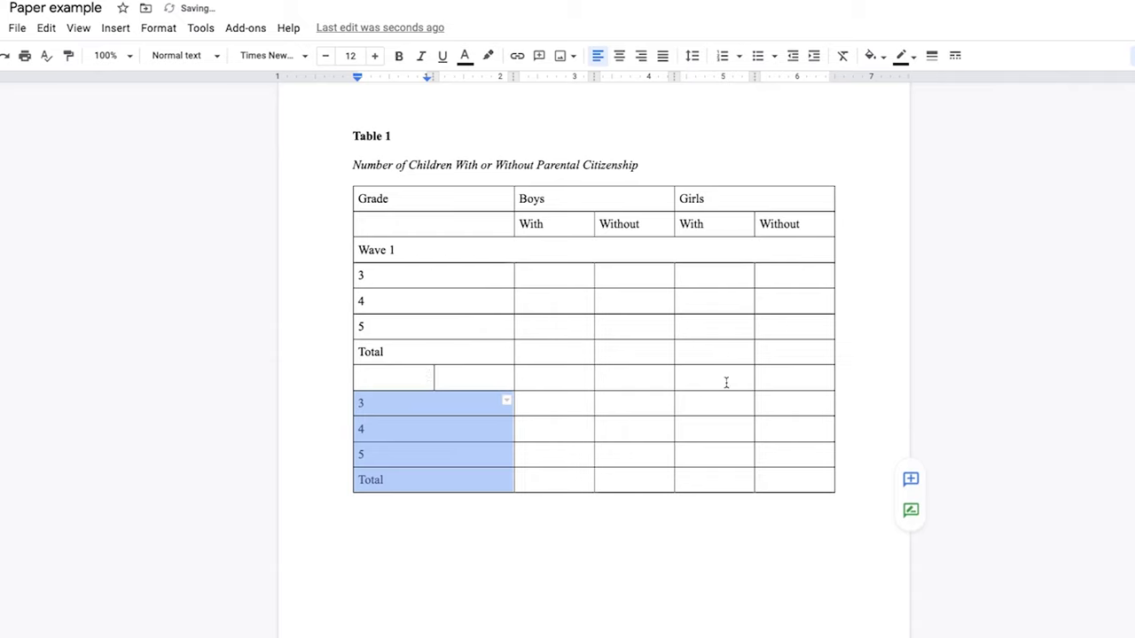
Step: Merge a spanning Wave 2 row, then start typing counts (232, 297, 251, 290…)
left_click_drag(387, 383, 782, 381)
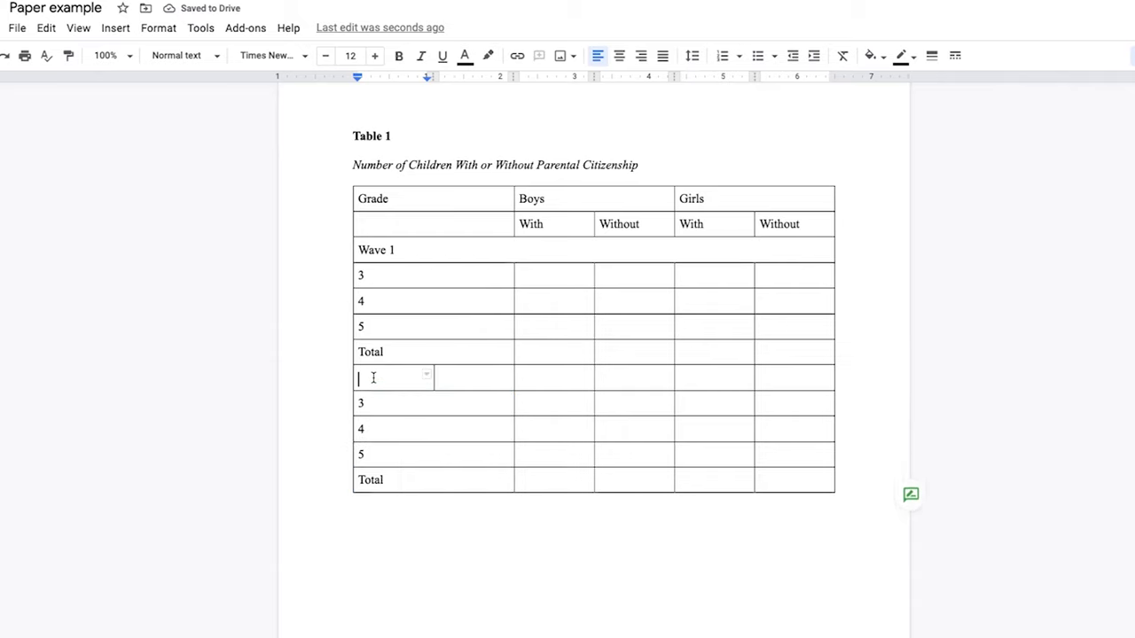
right_click(782, 381)
left_click(836, 624)
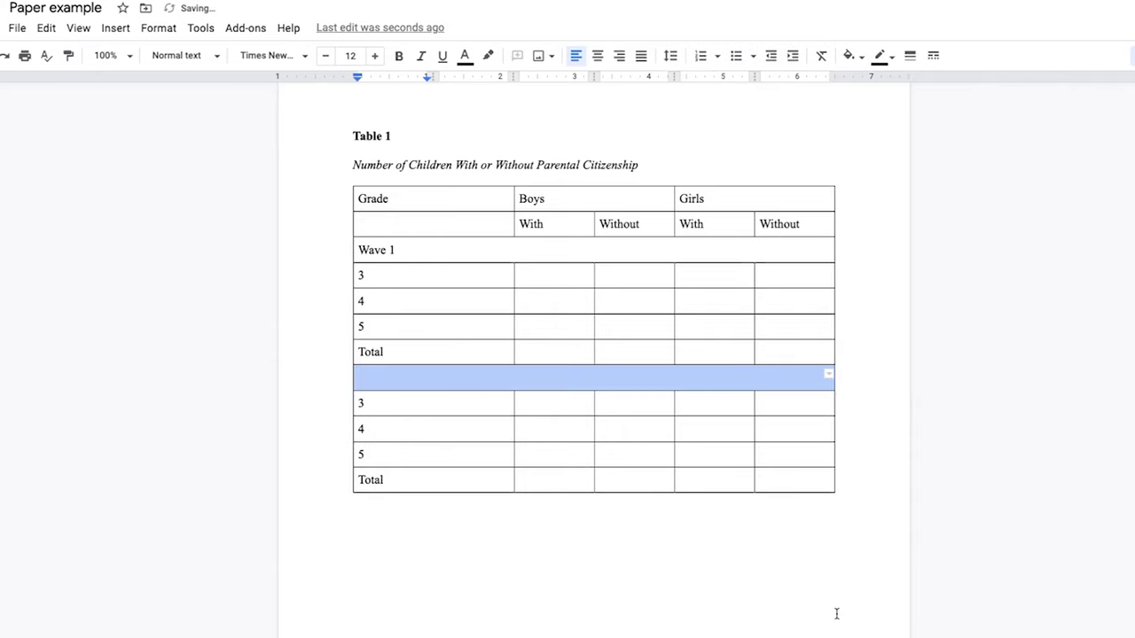
type("Wave 2")
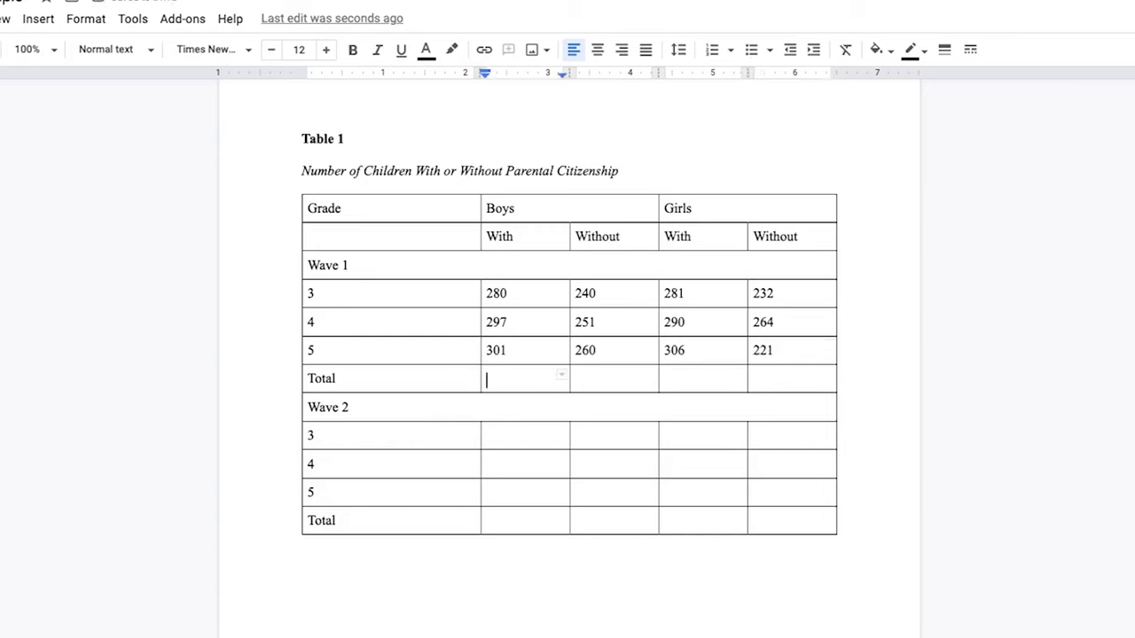
type("878\t751\t877\t717\t\t\t201\t189\t210\t199\t\t214\t")
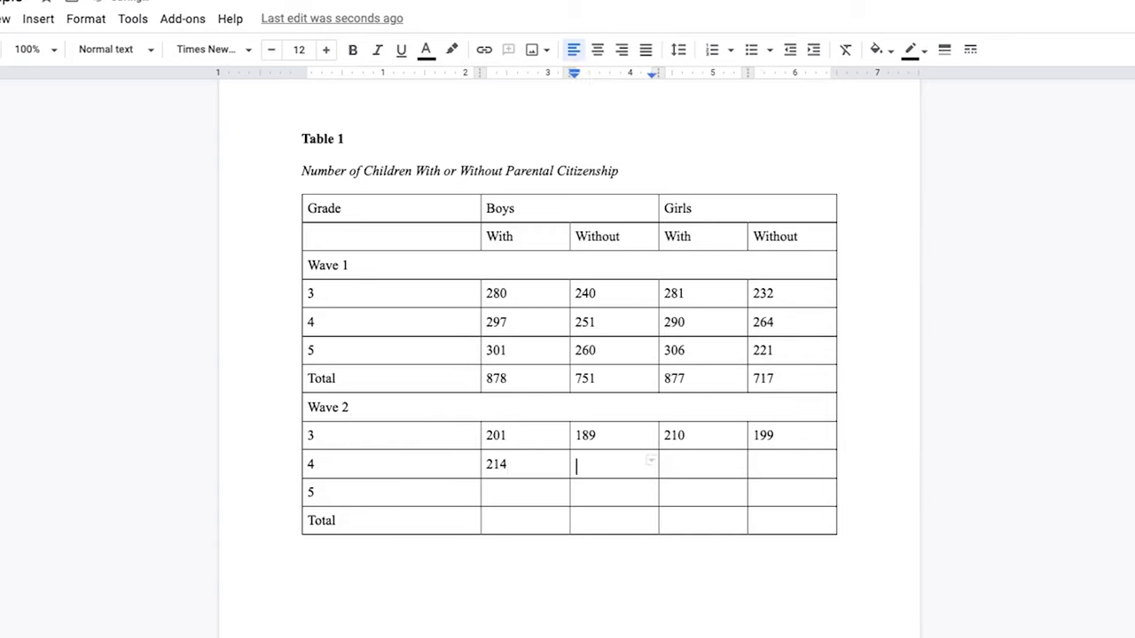
type("194\t236\t210\t\t221\t216\t239\t213\t\t6")
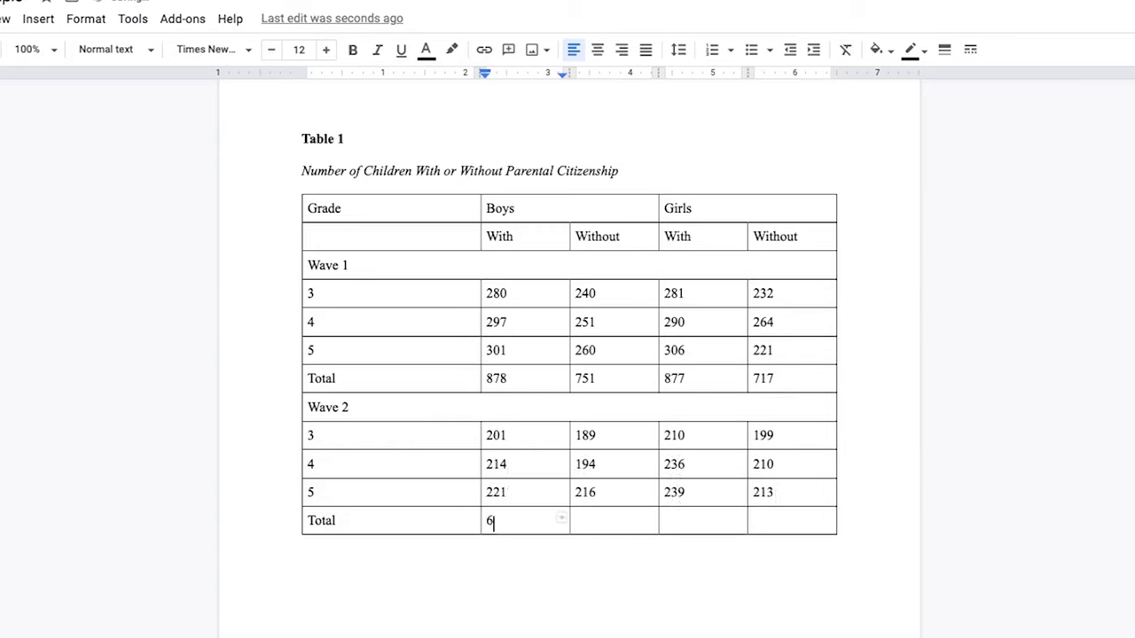
type("36\t599\t685\t622")
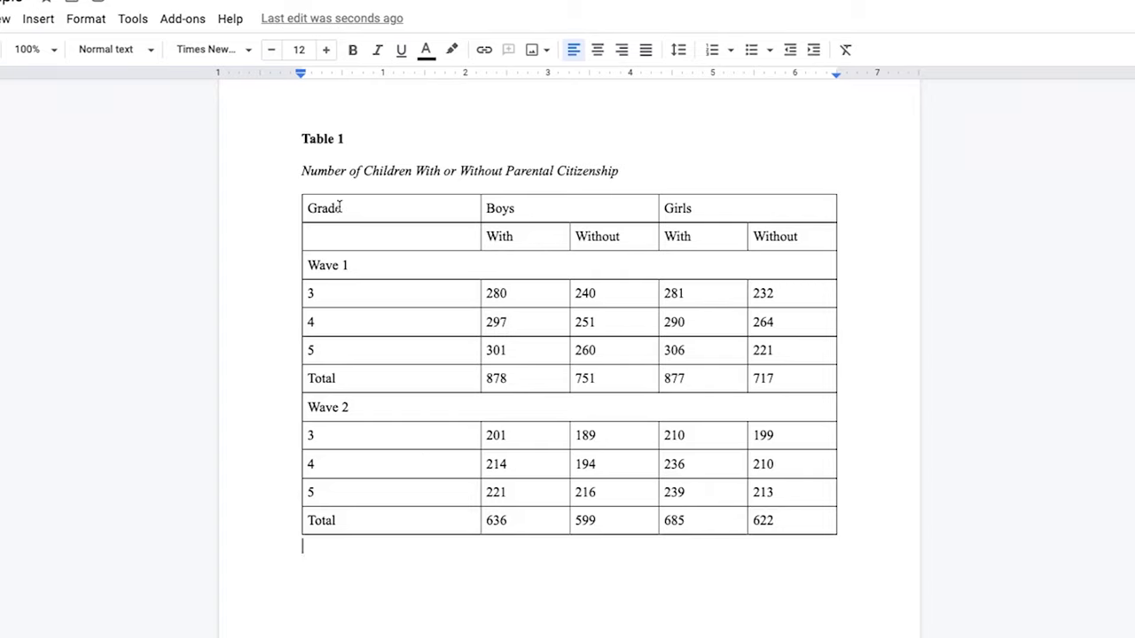
Step: Select the whole filled-in table
left_click_drag(339, 207, 804, 515)
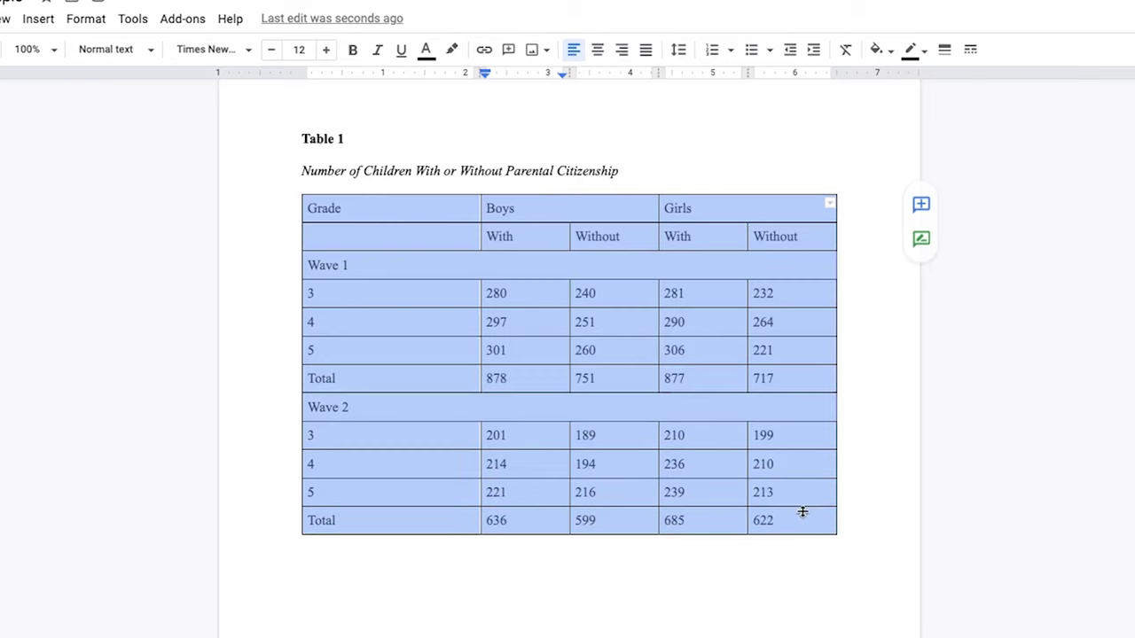
Step: Center all table cell text and set the table rows to single line spacing
left_click(599, 51)
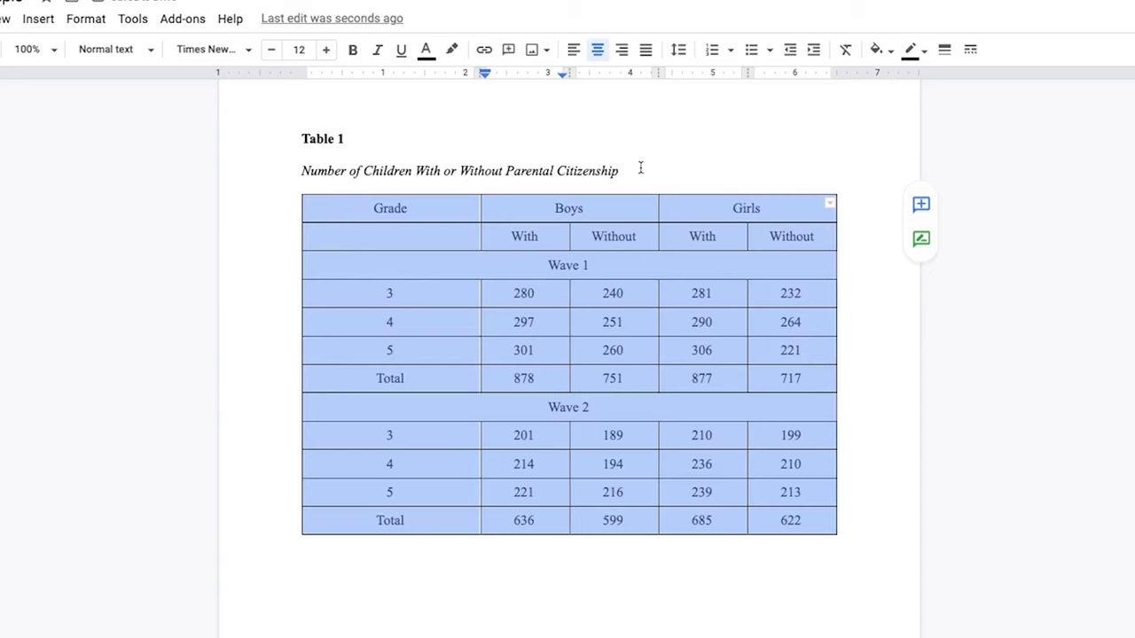
left_click(678, 50)
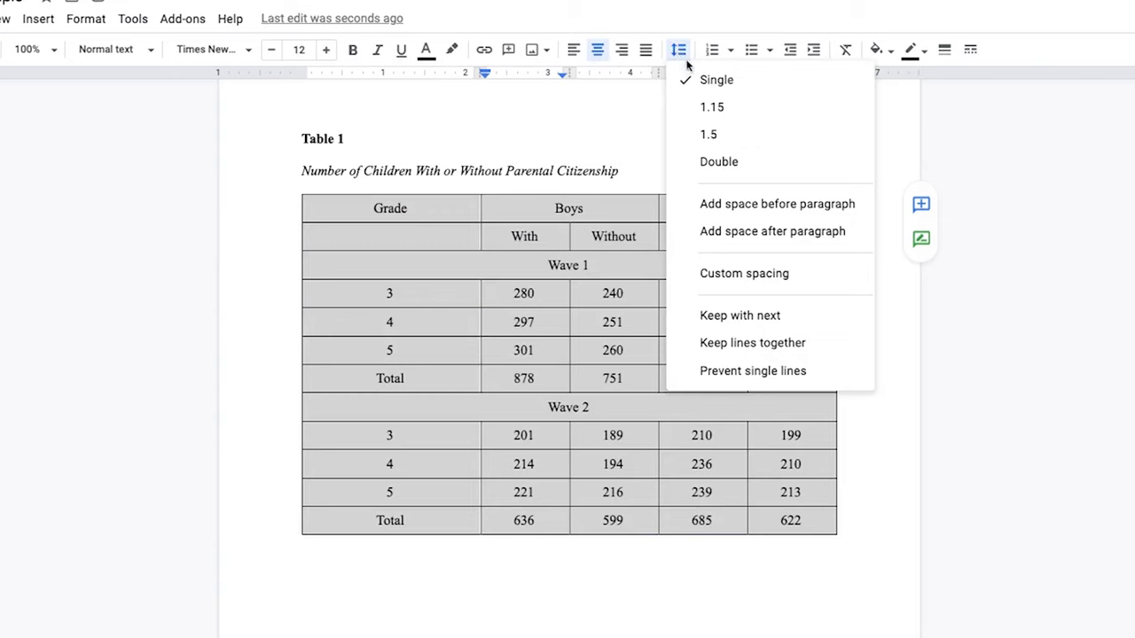
left_click(783, 135)
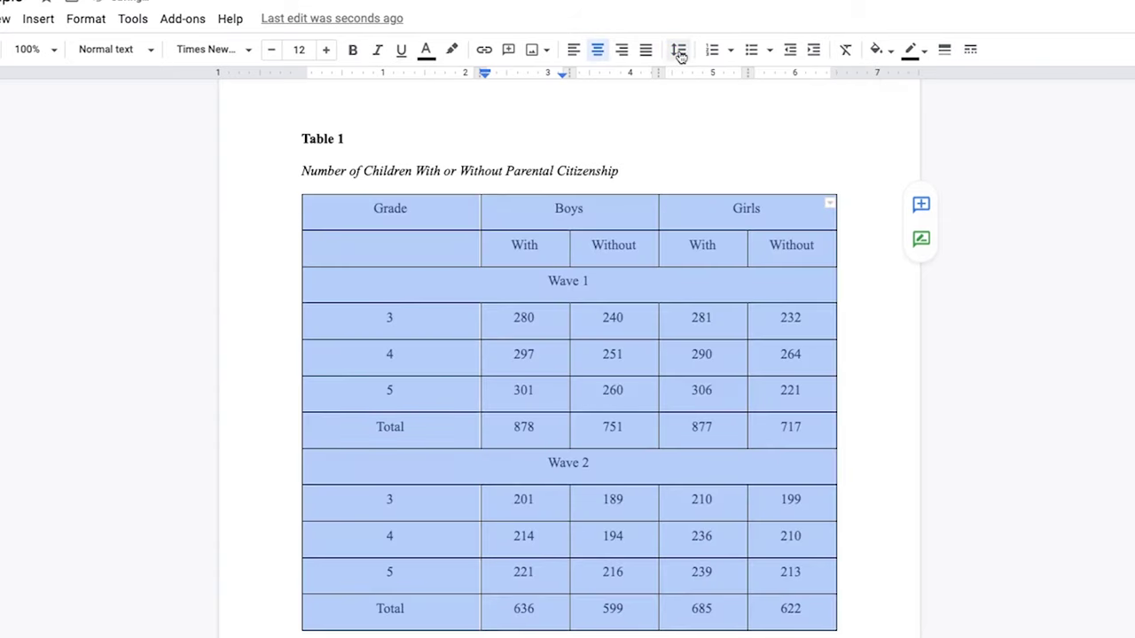
left_click(678, 50)
left_click(756, 164)
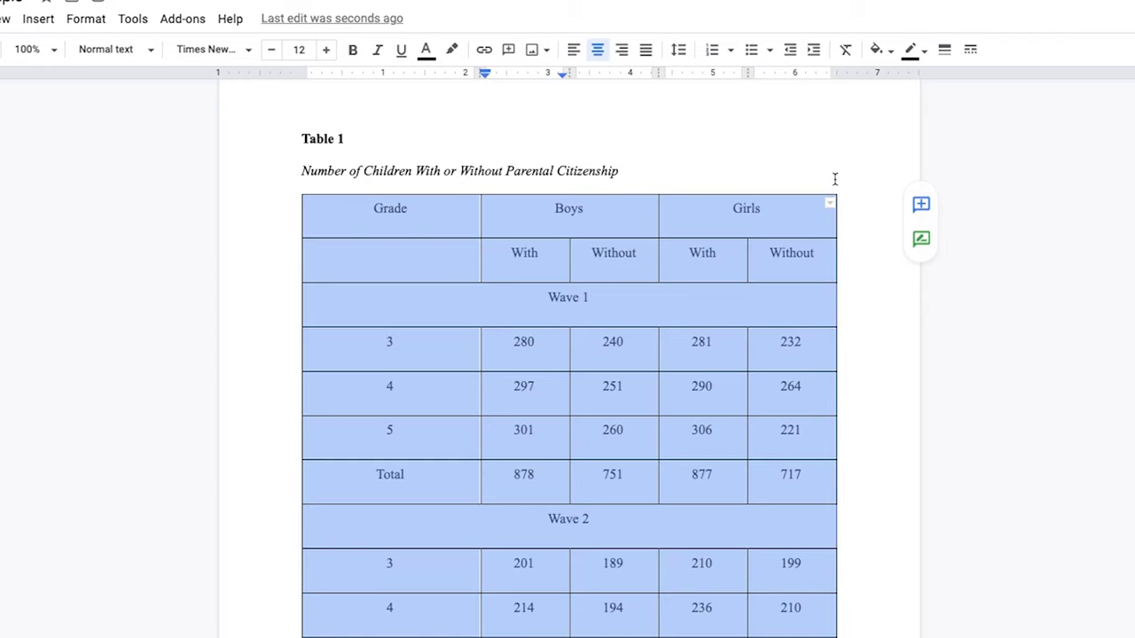
left_click(678, 49)
left_click(701, 80)
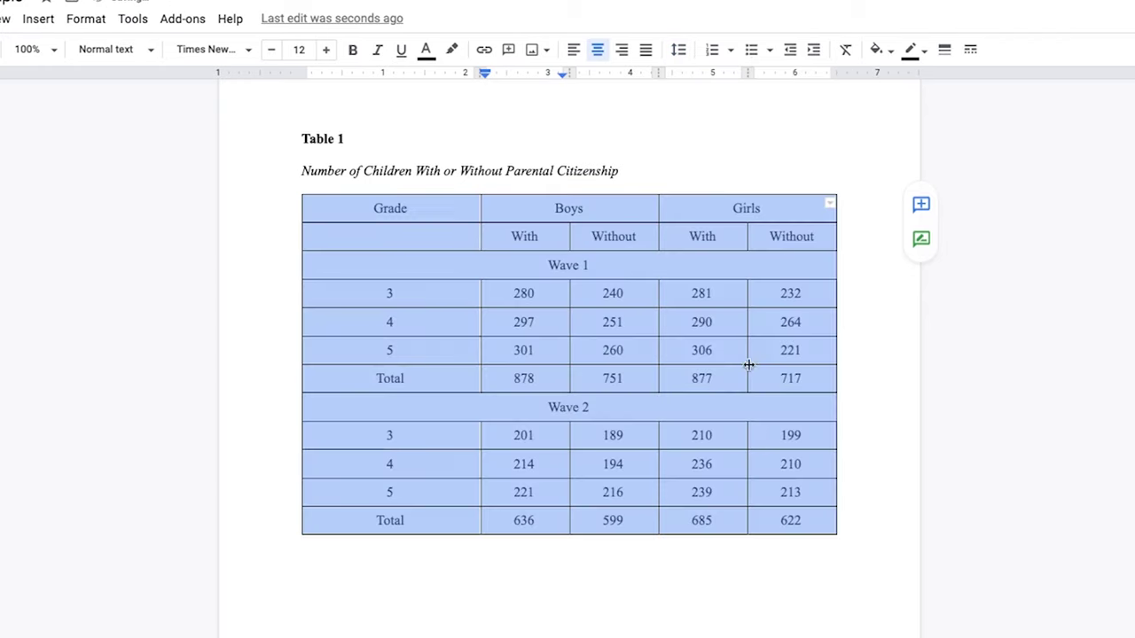
left_click(847, 566)
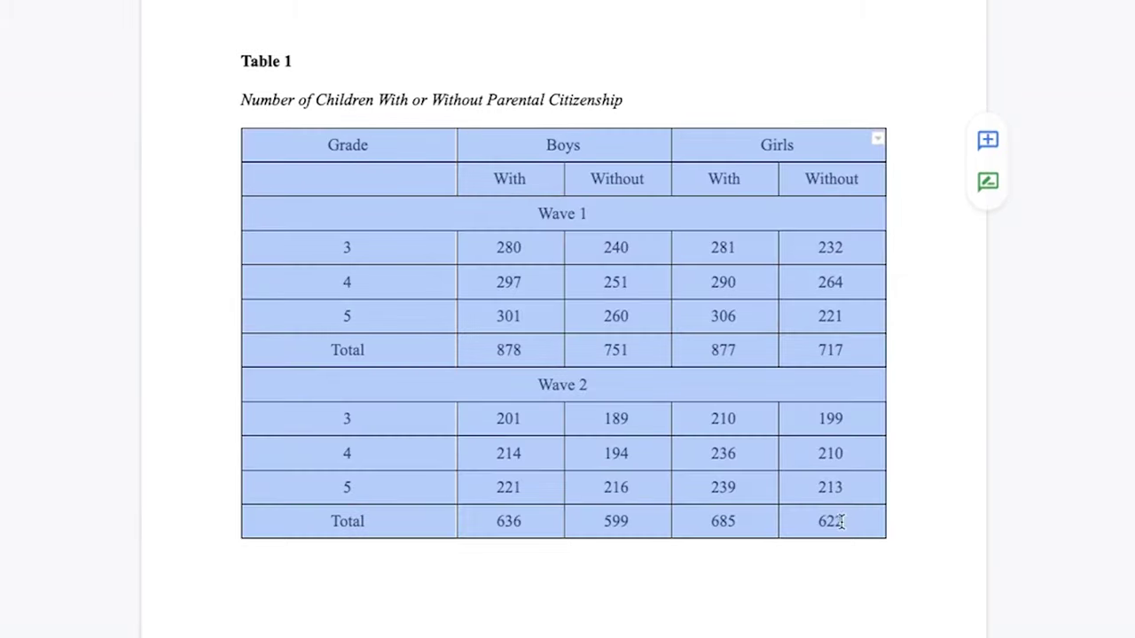
Step: Set the table border width to 0 pt in Table properties, removing all gridlines
right_click(644, 277)
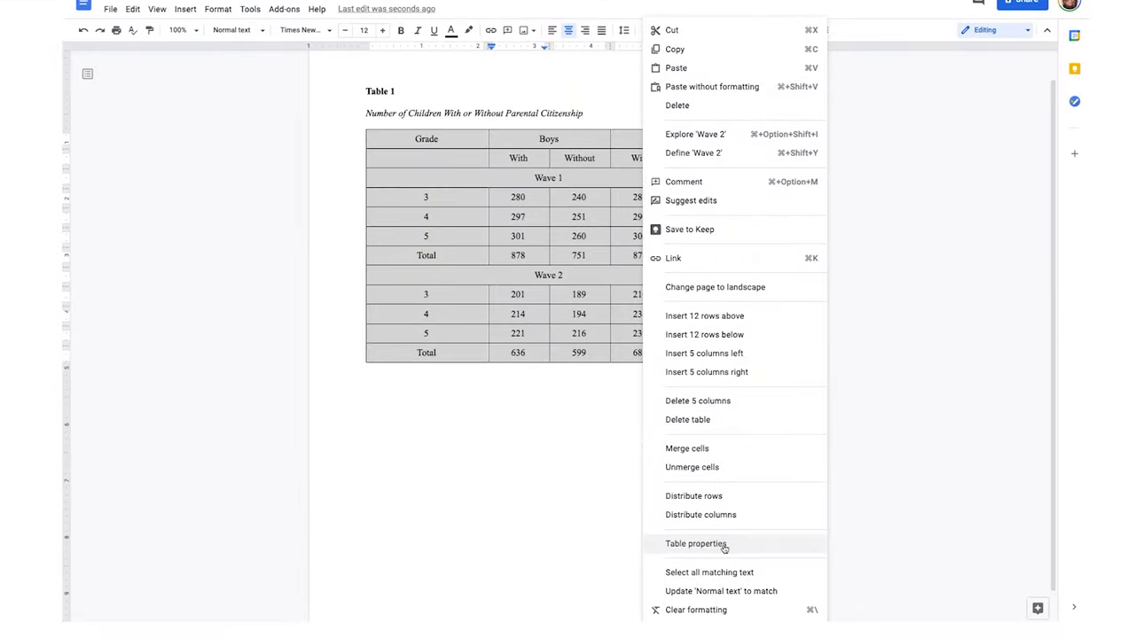
left_click(696, 544)
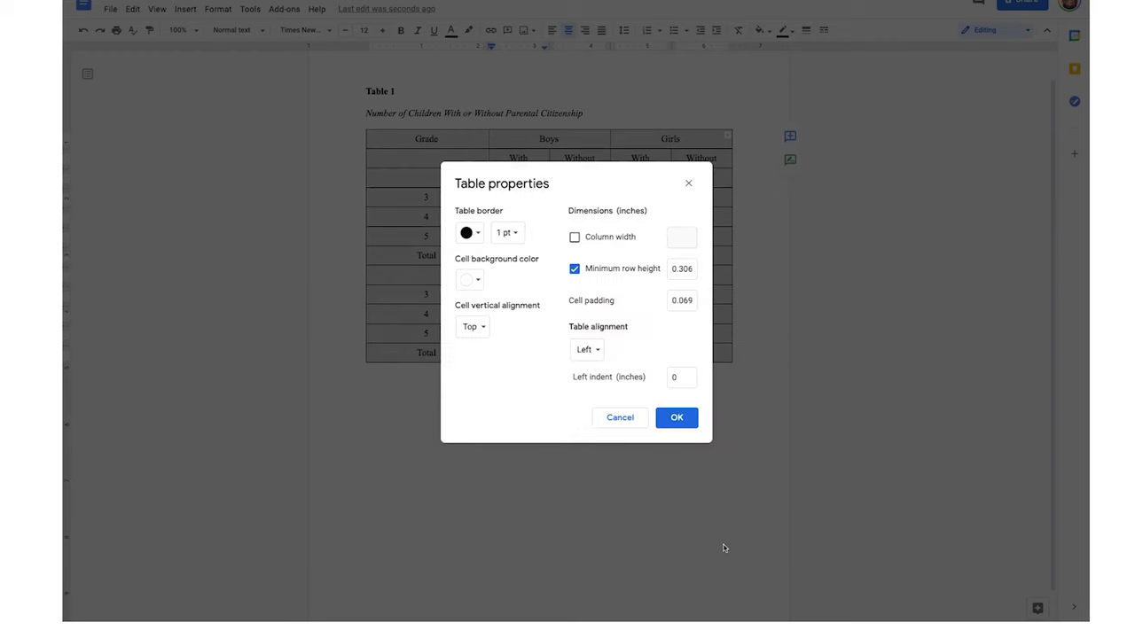
left_click(507, 233)
left_click(523, 255)
left_click(683, 424)
left_click(467, 395)
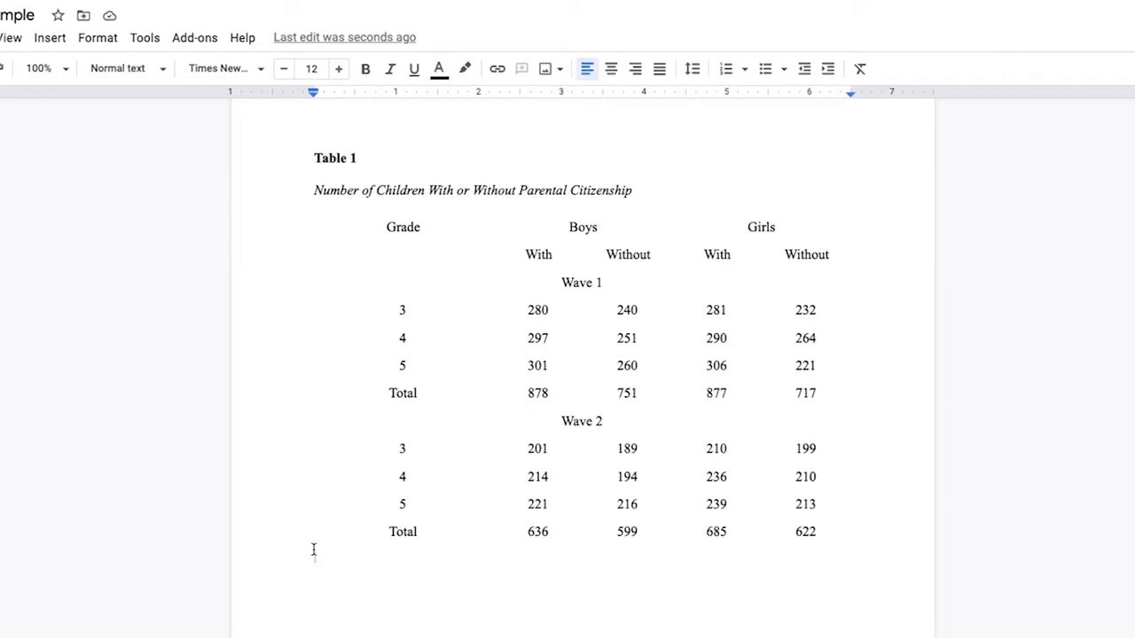
Step: Give each bottom border segment along the final Total row a 1pt line
left_click(362, 548)
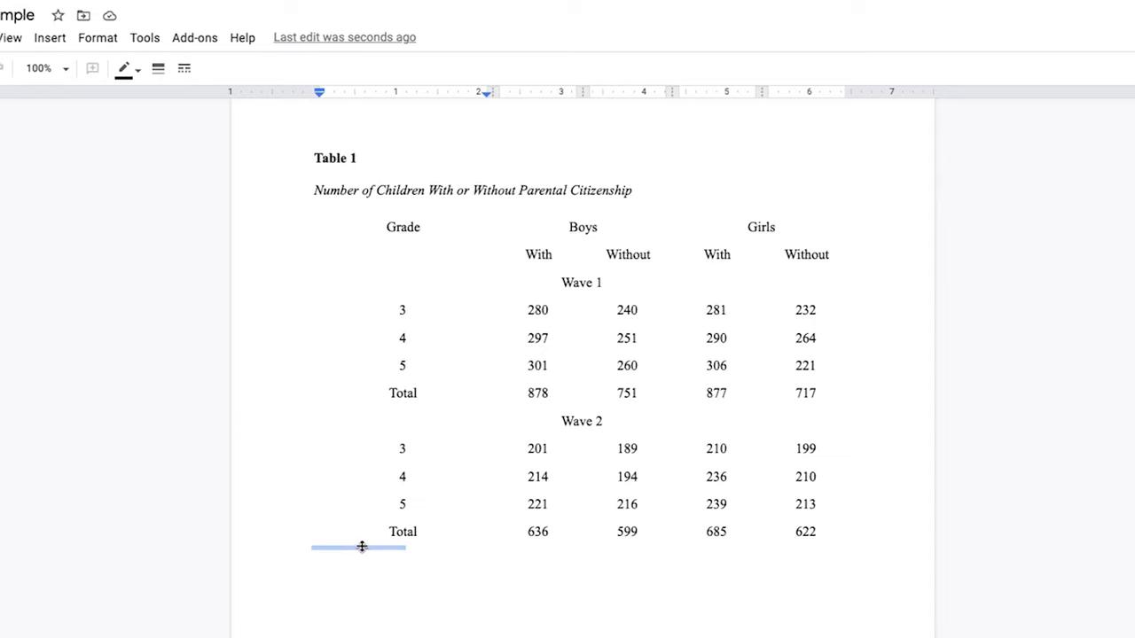
left_click(158, 69)
left_click(205, 180)
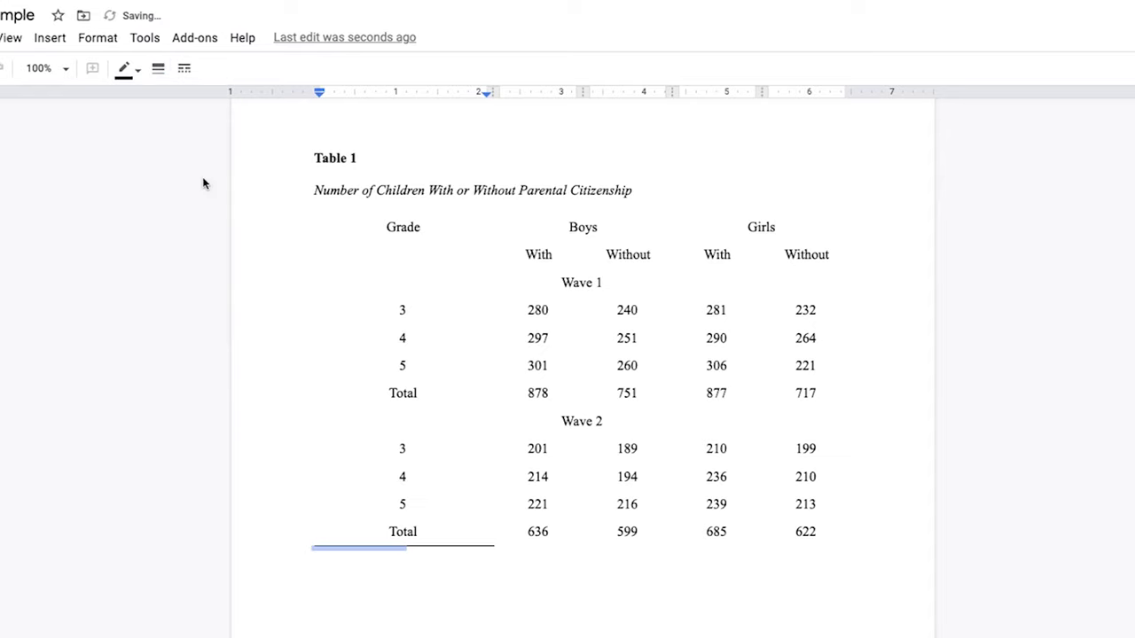
left_click(528, 547)
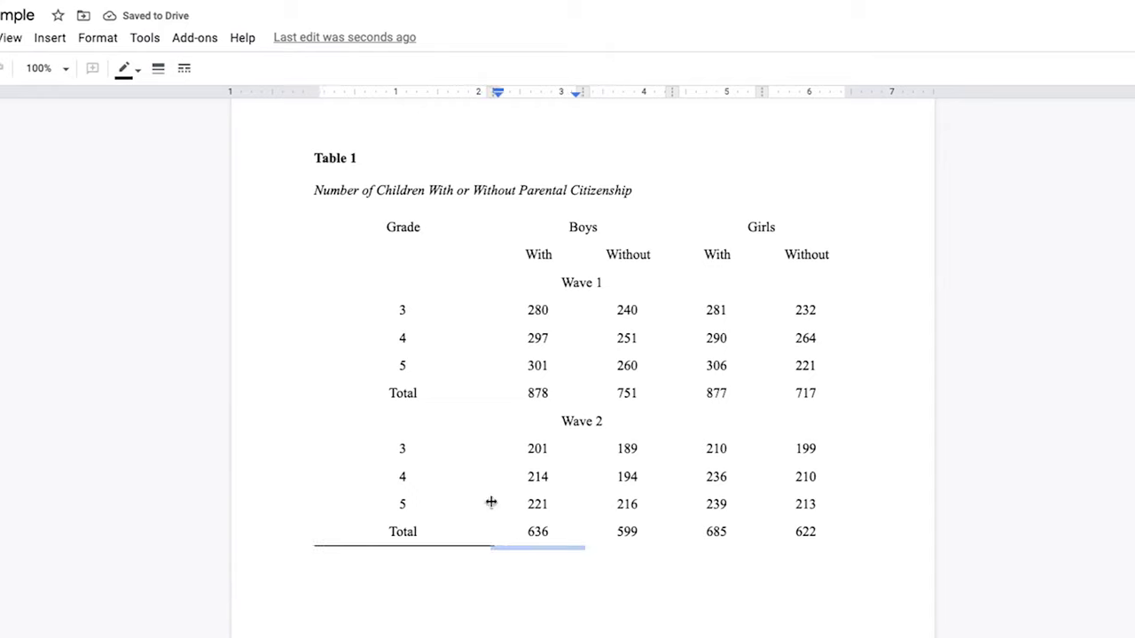
left_click(158, 68)
left_click(192, 182)
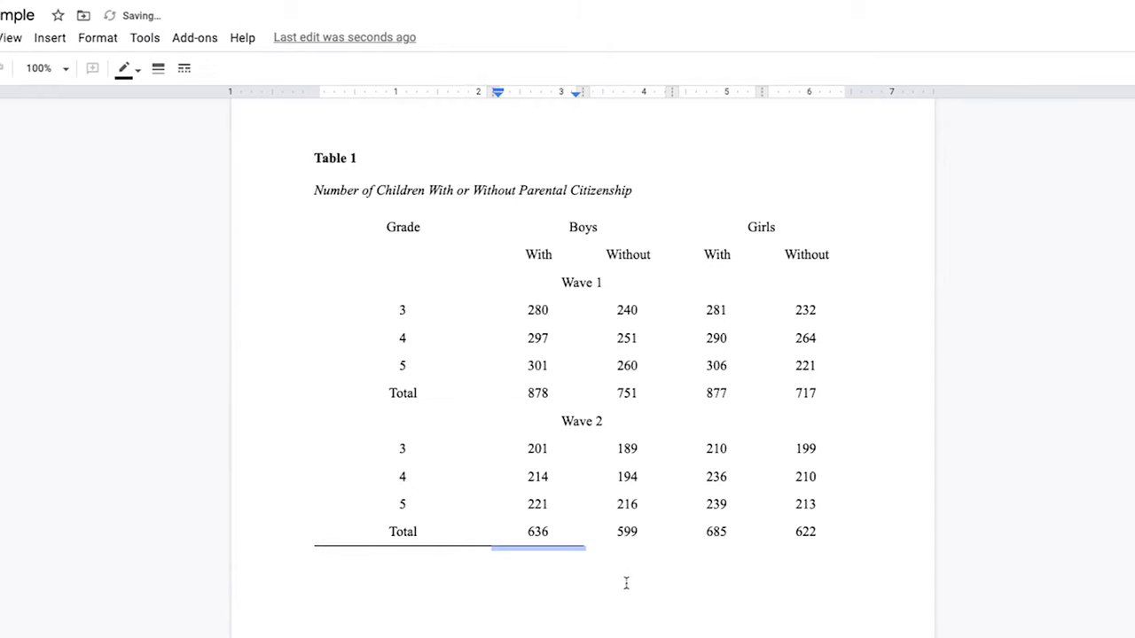
left_click(607, 547)
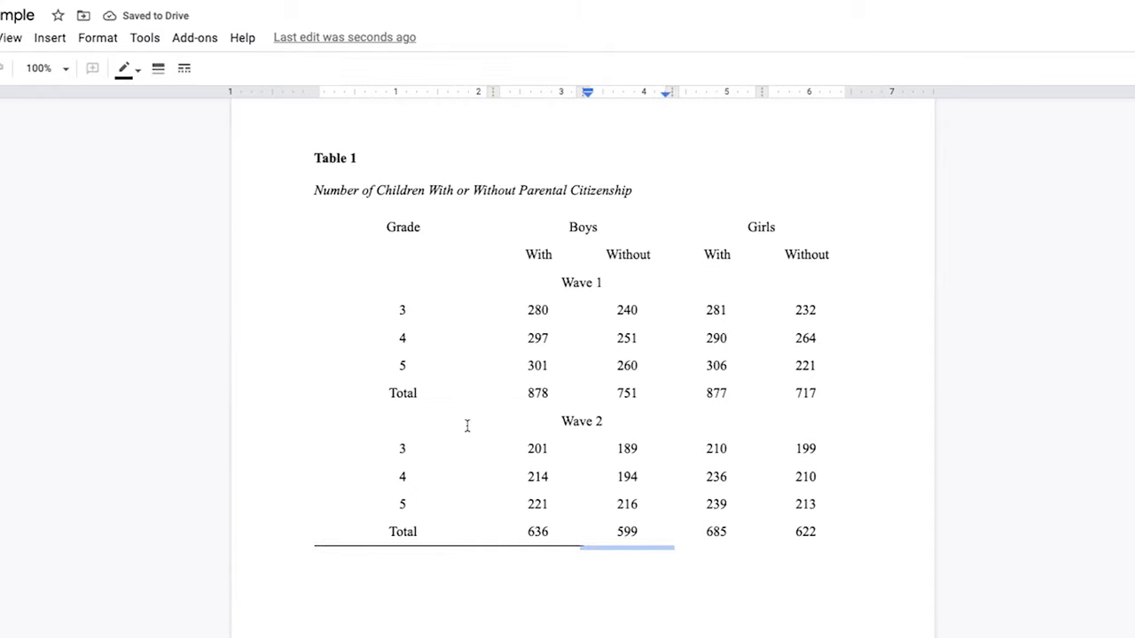
left_click(158, 69)
left_click(191, 182)
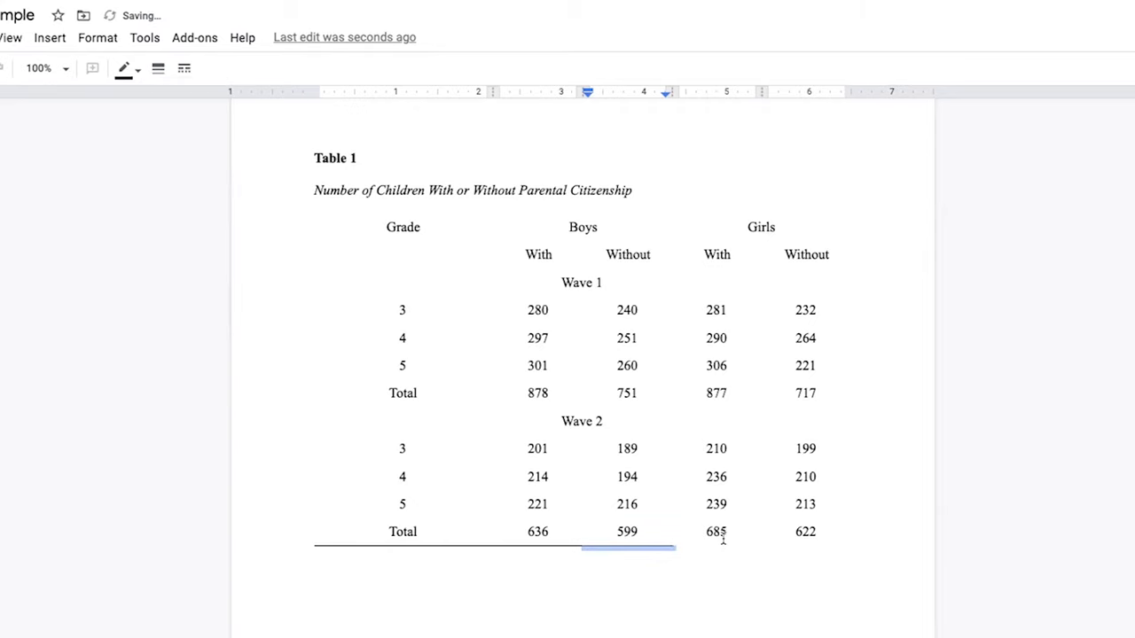
left_click(721, 547)
left_click(158, 69)
left_click(161, 181)
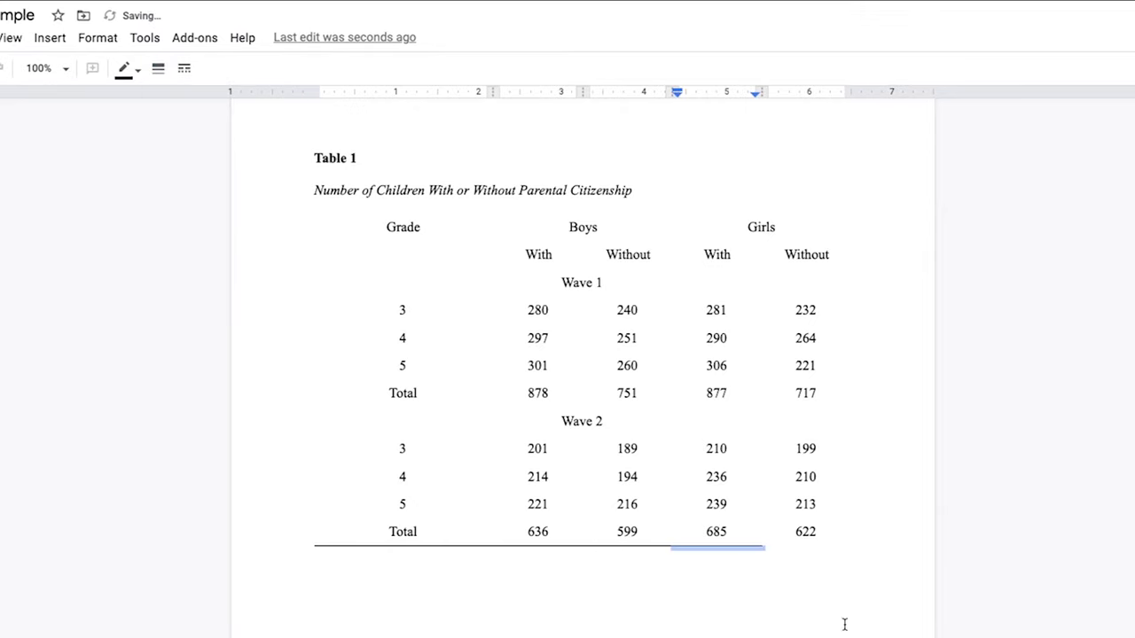
left_click(799, 543)
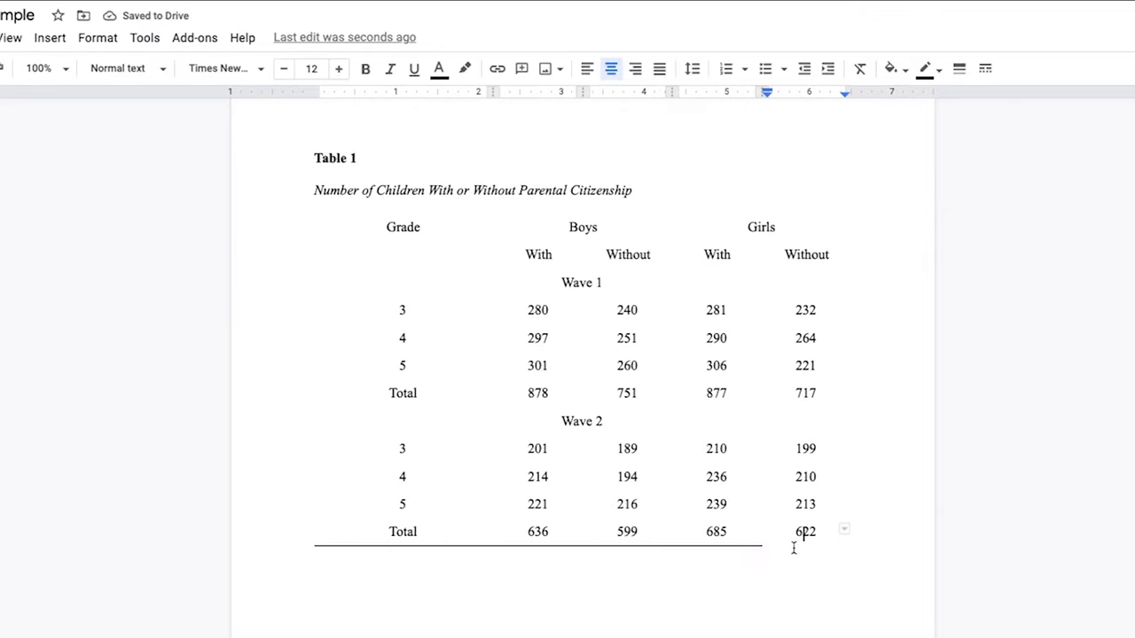
left_click(793, 547)
left_click(158, 68)
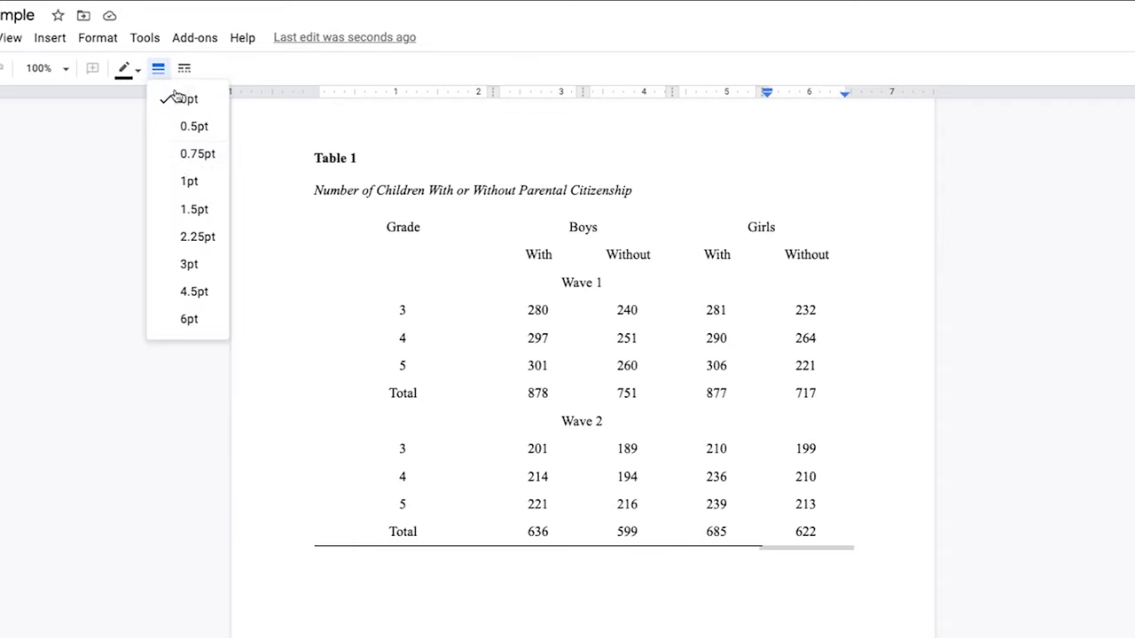
left_click(189, 183)
Step: Select every top border segment above the headings and set it to 1pt
left_click(343, 213)
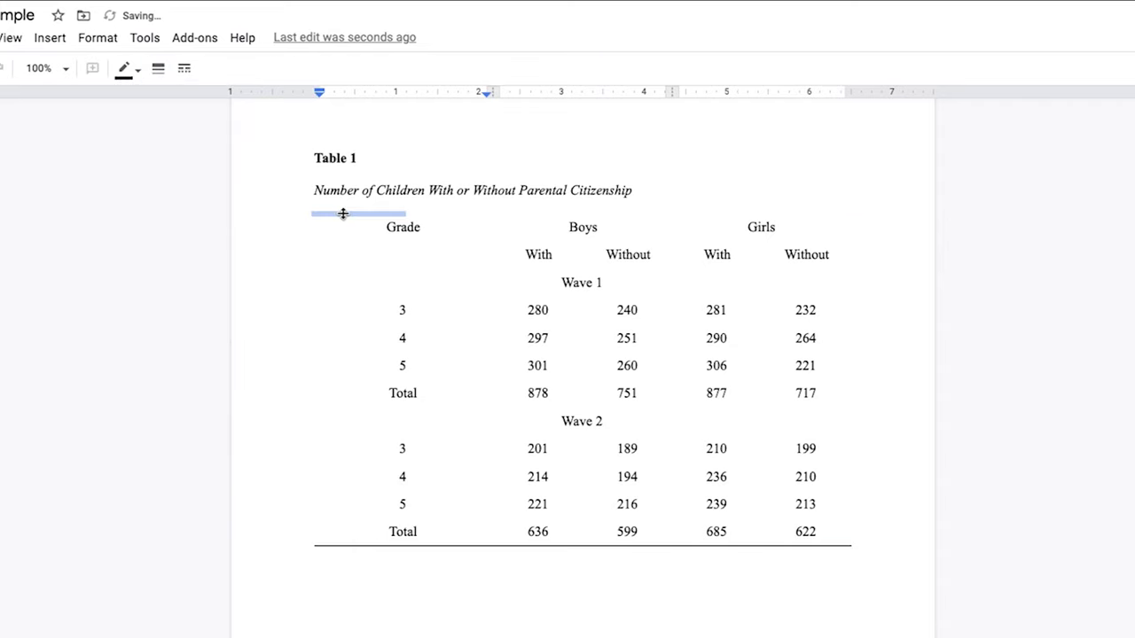
left_click(424, 213, "shift")
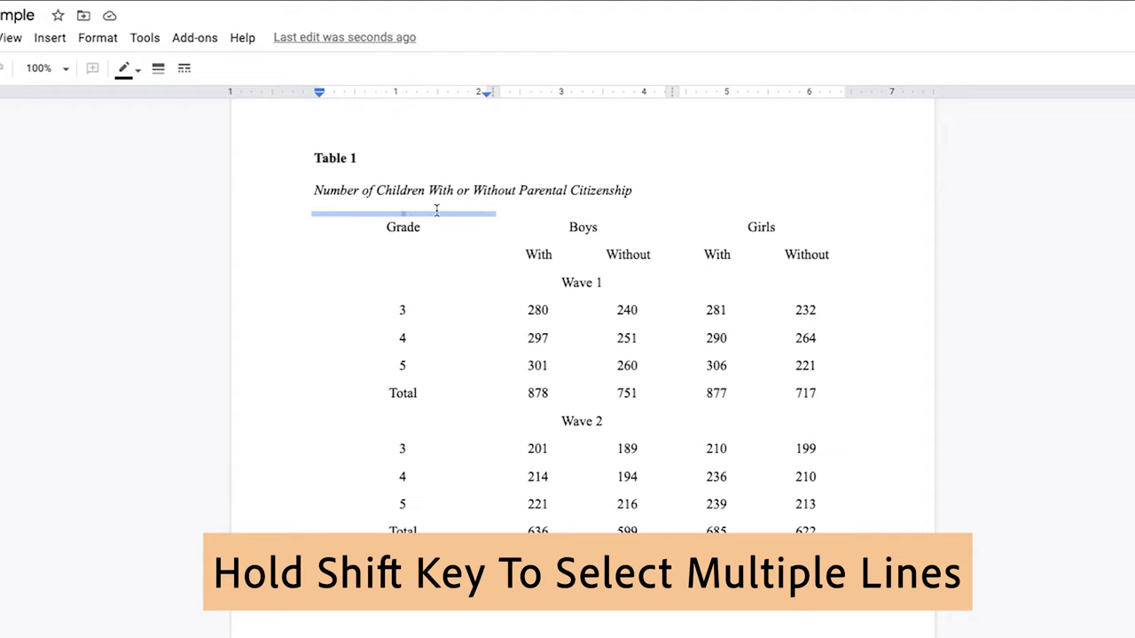
left_click(535, 214, "shift")
left_click(585, 213, "shift")
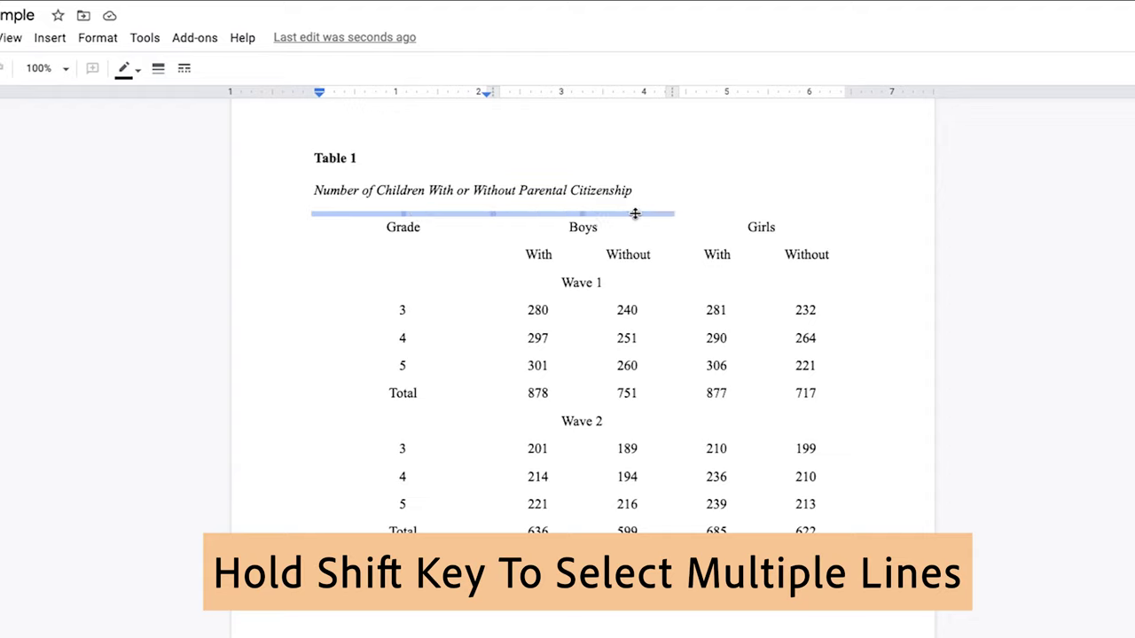
left_click(702, 214, "shift")
left_click(778, 213, "shift")
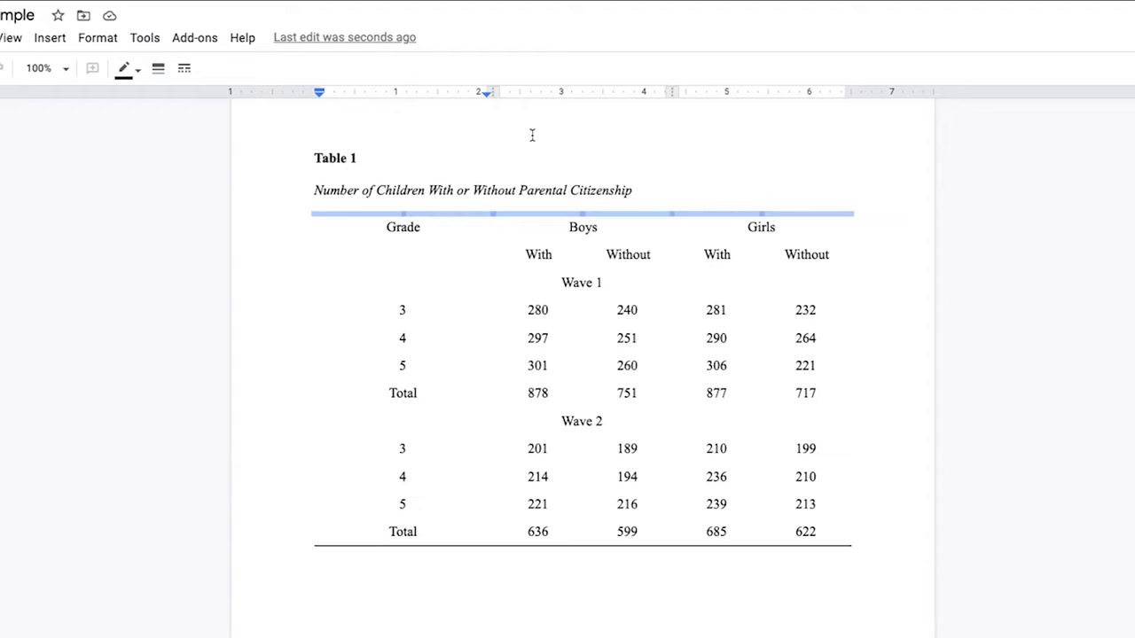
left_click(161, 78)
left_click(188, 188)
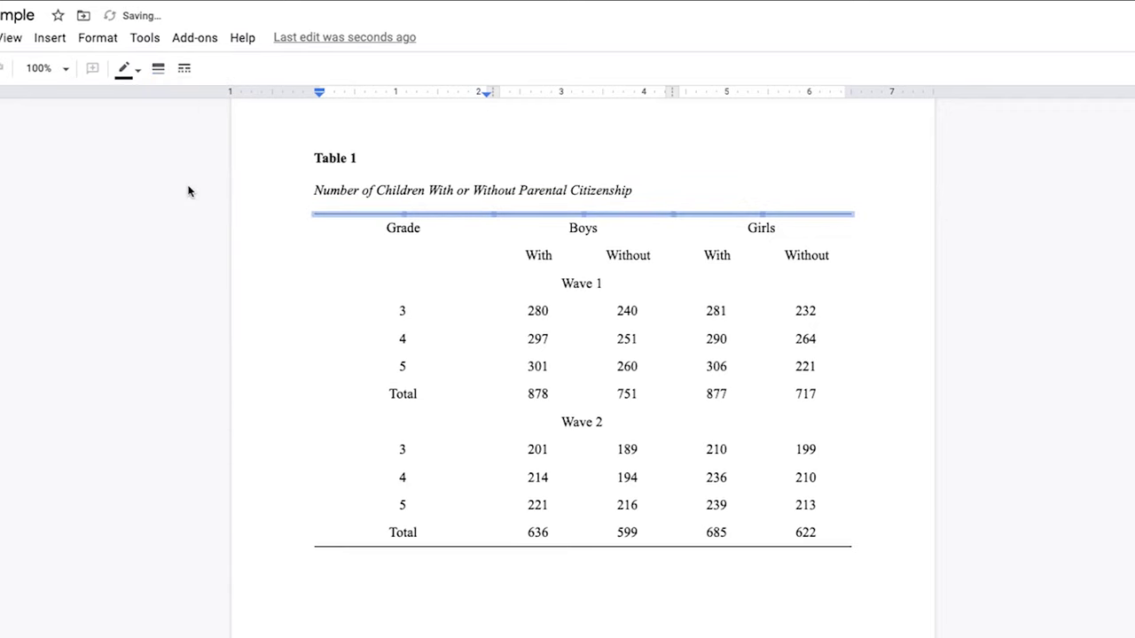
Step: Add 1pt lines beneath the header row and around the Total rows
left_click(474, 242)
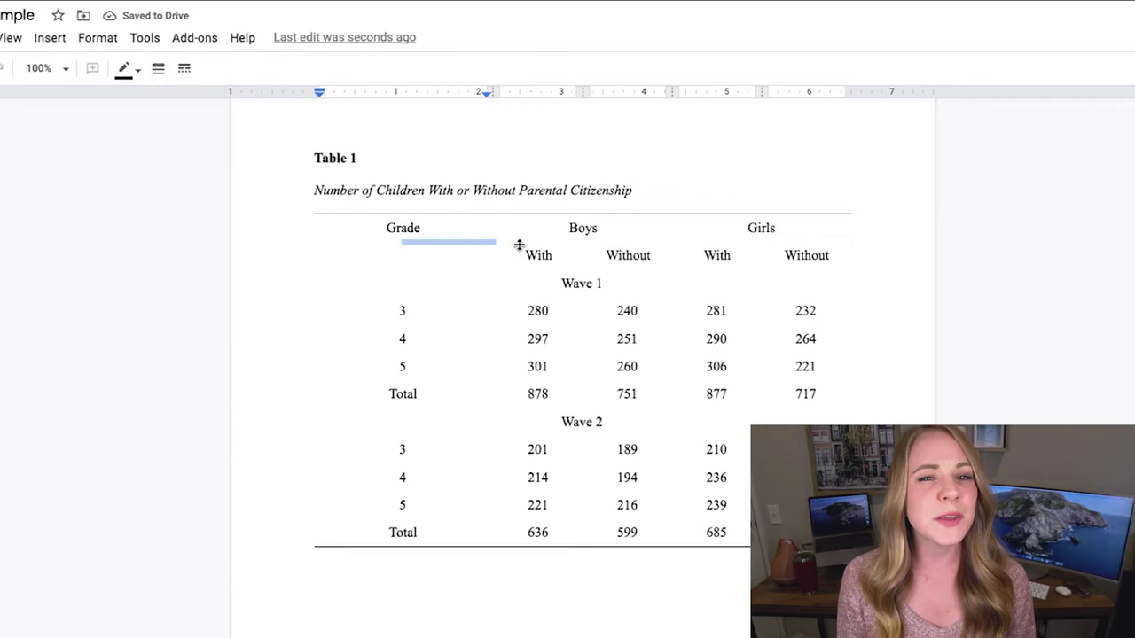
left_click(254, 235)
left_click(187, 348)
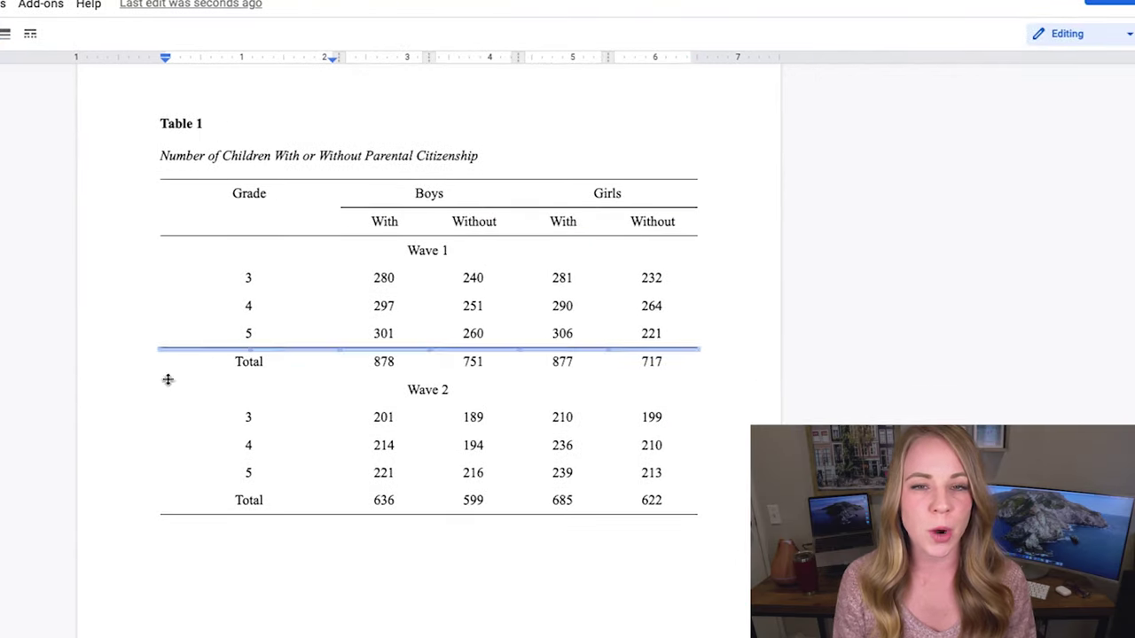
left_click(168, 376, "shift")
left_click(164, 487, "shift")
left_click(4, 34)
left_click(35, 147)
left_click(381, 595)
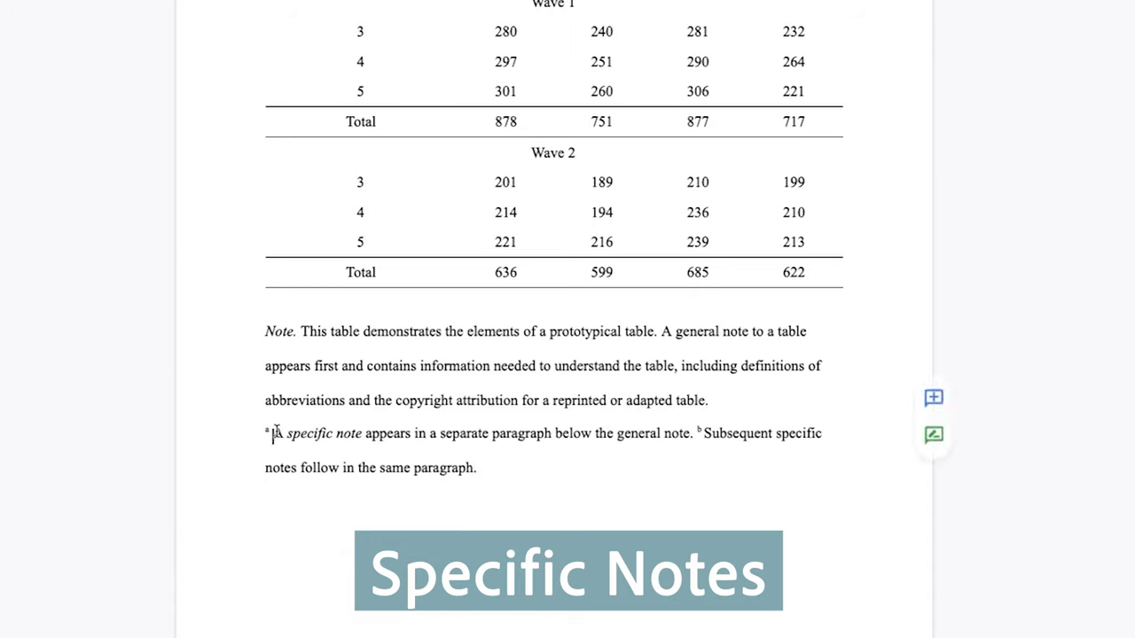
Step: Paste the probability note, marked with a superscript asterisk, below the specific notes
left_click_drag(701, 429, 692, 435)
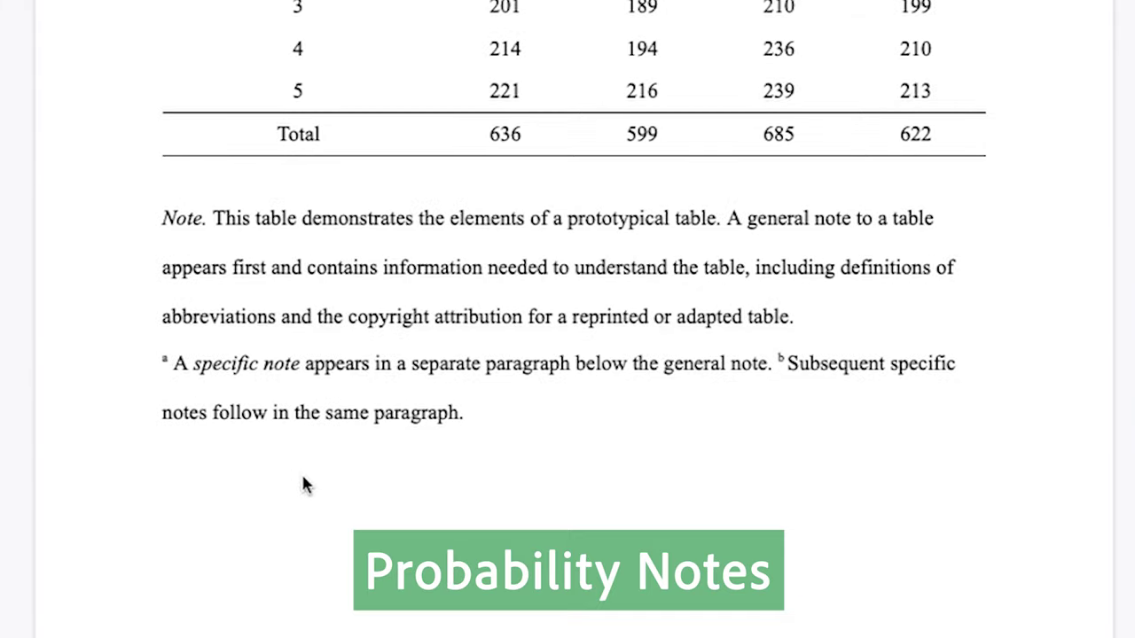
type("* A probability note (for p values) appears as a separate paragraph below any specific notes.")
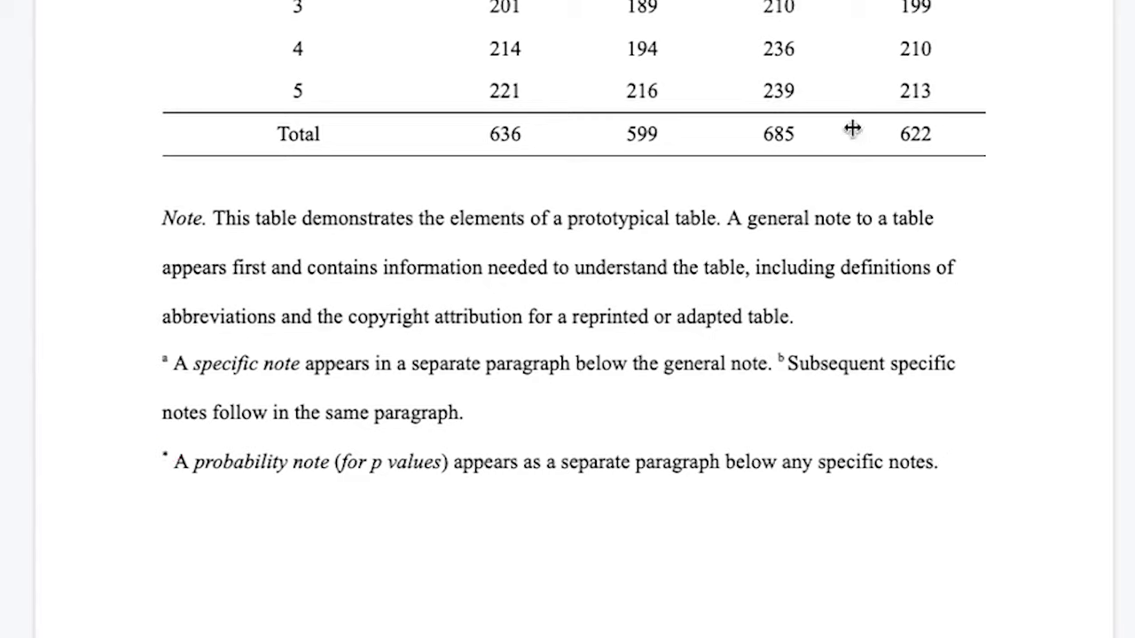
Step: Add a superscript asterisk after the 685 Wave 2 total in the table
left_click(798, 134)
type("*")
left_click(1007, 470)
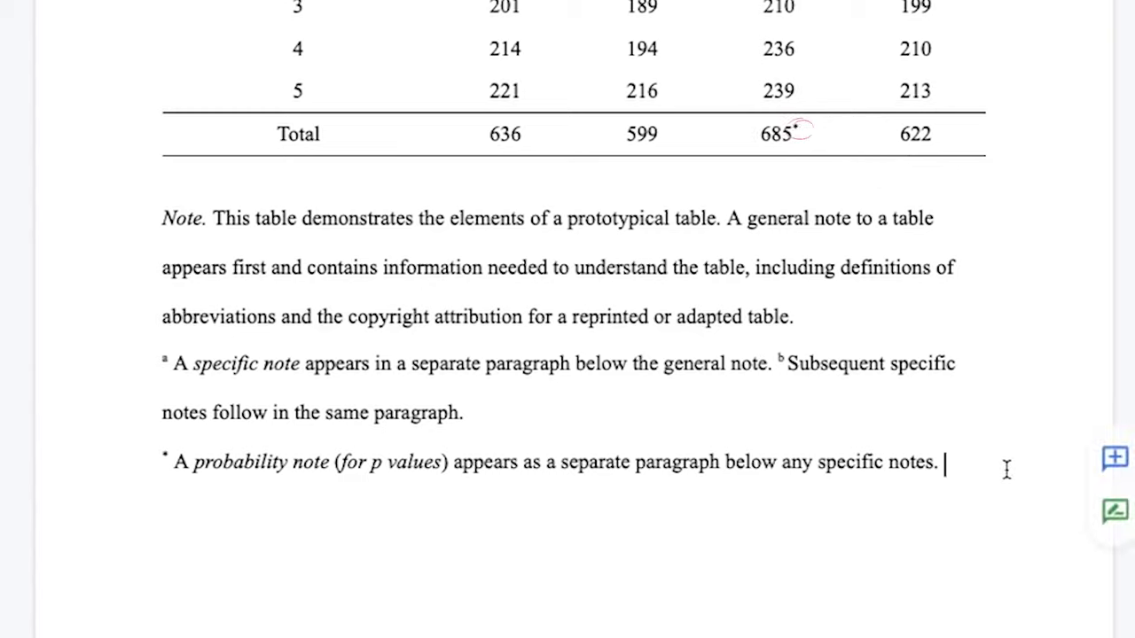